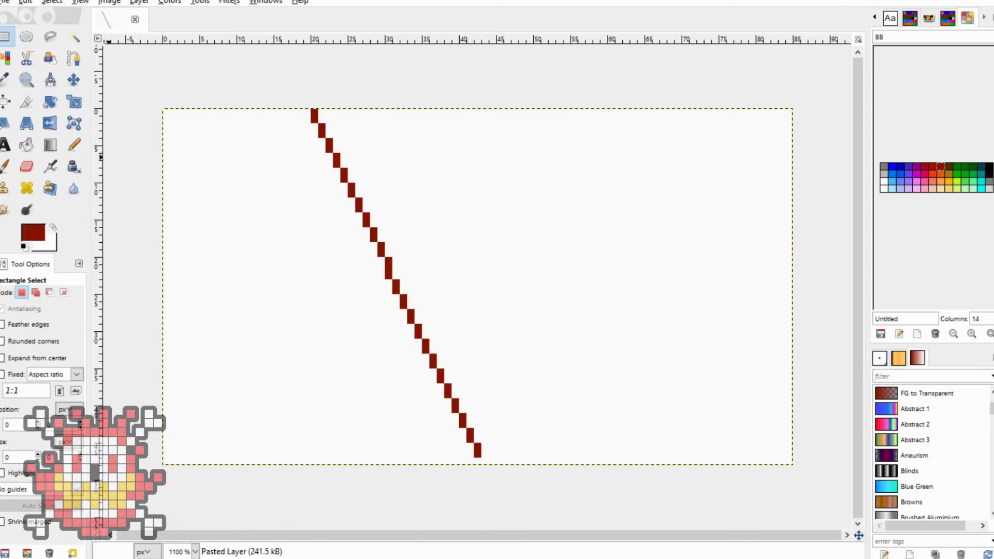
Duplicate the diagonal line, mirror the copy to form a V, merge it, and fill the triangle dark red.
{"action": "left_click_drag", "start_coordinate": [311, 109], "coordinate": [482, 458]}
{"action": "key", "text": "ctrl+c"}
{"action": "key", "text": "ctrl+v"}
{"action": "key", "text": "shift+f"}
{"action": "left_click", "coordinate": [528, 288]}
{"action": "key", "text": "m"}
{"action": "left_click_drag", "start_coordinate": [529, 288], "coordinate": [557, 281]}
{"action": "key", "text": "ctrl+h"}
{"action": "key", "text": "shift+b"}
{"action": "left_click", "coordinate": [346, 136]}
Draw jagged black shapes along the triangle's left and right sides with the Pencil and fill them black.
{"action": "key", "text": "d"}
{"action": "key", "text": "n"}
{"action": "mouse_move", "coordinate": [389, 262]}
{"action": "left_mouse_down"}
{"action": "mouse_move", "coordinate": [418, 290]}
{"action": "mouse_move", "coordinate": [363, 140]}
{"action": "left_mouse_up"}
{"action": "key", "text": "ctrl+z"}
{"action": "mouse_move", "coordinate": [410, 280]}
{"action": "left_mouse_down"}
{"action": "mouse_move", "coordinate": [366, 149]}
{"action": "mouse_move", "coordinate": [416, 186]}
{"action": "left_mouse_up"}
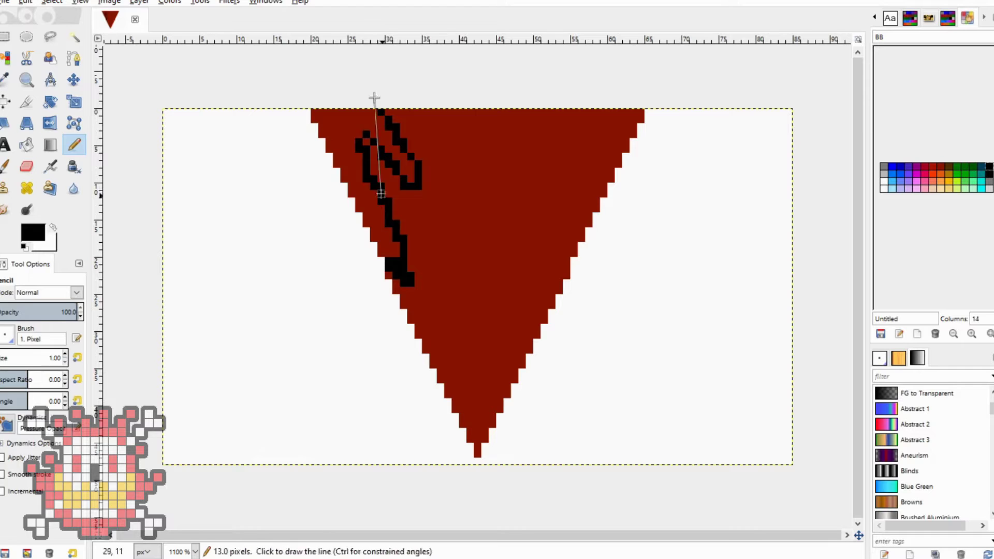
{"action": "left_click_drag", "start_coordinate": [363, 111], "coordinate": [404, 269]}
{"action": "mouse_move", "coordinate": [559, 290]}
{"action": "left_mouse_down"}
{"action": "mouse_move", "coordinate": [537, 194]}
{"action": "mouse_move", "coordinate": [492, 111]}
{"action": "left_mouse_up"}
{"action": "left_click_drag", "start_coordinate": [430, 112], "coordinate": [430, 135]}
{"action": "key", "text": "shift+b"}
{"action": "left_click", "coordinate": [580, 150]}
{"action": "key", "text": "n"}
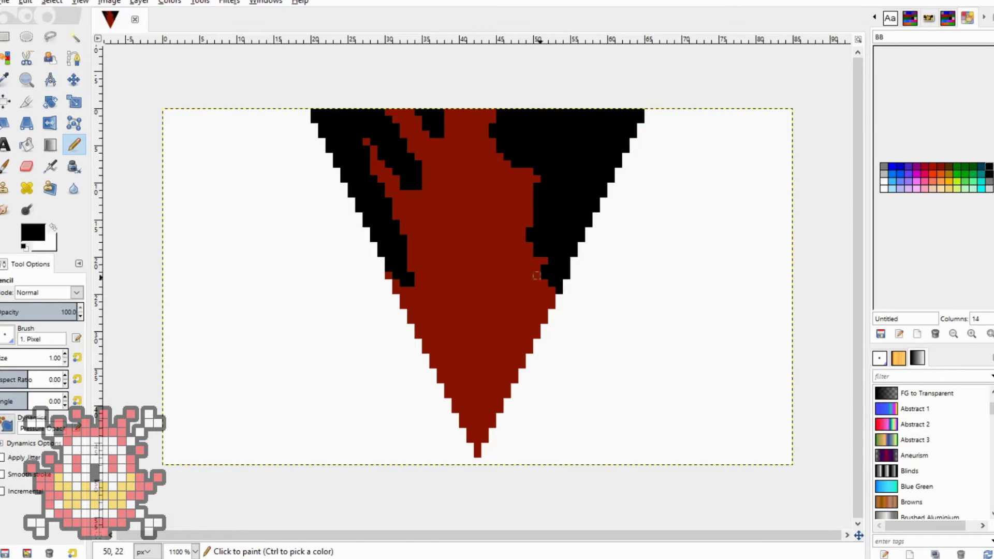
Draw dark red diagonal streaks across the black areas on both sides of the triangle.
{"action": "left_click", "coordinate": [518, 222], "text": "ctrl"}
{"action": "left_click_drag", "start_coordinate": [548, 202], "coordinate": [548, 217]}
{"action": "left_click_drag", "start_coordinate": [518, 166], "coordinate": [533, 125]}
{"action": "left_click_drag", "start_coordinate": [544, 166], "coordinate": [562, 125]}
{"action": "left_click_drag", "start_coordinate": [567, 166], "coordinate": [591, 132]}
{"action": "left_click", "coordinate": [377, 123]}
{"action": "left_click", "coordinate": [419, 187], "text": "shift"}
Draw orange-red streaks along the finger shapes in the triangle's upper left and upper right.
{"action": "left_click", "coordinate": [932, 174]}
{"action": "left_click", "coordinate": [381, 127]}
{"action": "left_click_drag", "start_coordinate": [381, 126], "coordinate": [420, 187]}
{"action": "left_click_drag", "start_coordinate": [366, 141], "coordinate": [404, 197]}
{"action": "mouse_move", "coordinate": [529, 138]}
{"action": "left_mouse_down"}
{"action": "mouse_move", "coordinate": [502, 151]}
{"action": "mouse_move", "coordinate": [551, 218]}
{"action": "left_mouse_up"}
{"action": "left_click_drag", "start_coordinate": [409, 227], "coordinate": [430, 191]}
{"action": "mouse_move", "coordinate": [430, 196]}
{"action": "left_mouse_down"}
{"action": "mouse_move", "coordinate": [455, 164]}
{"action": "mouse_move", "coordinate": [478, 179]}
{"action": "mouse_move", "coordinate": [462, 145]}
{"action": "left_mouse_up"}
Paint orange-red patches in the lower middle of the triangle.
{"action": "left_click", "coordinate": [467, 156], "text": "ctrl"}
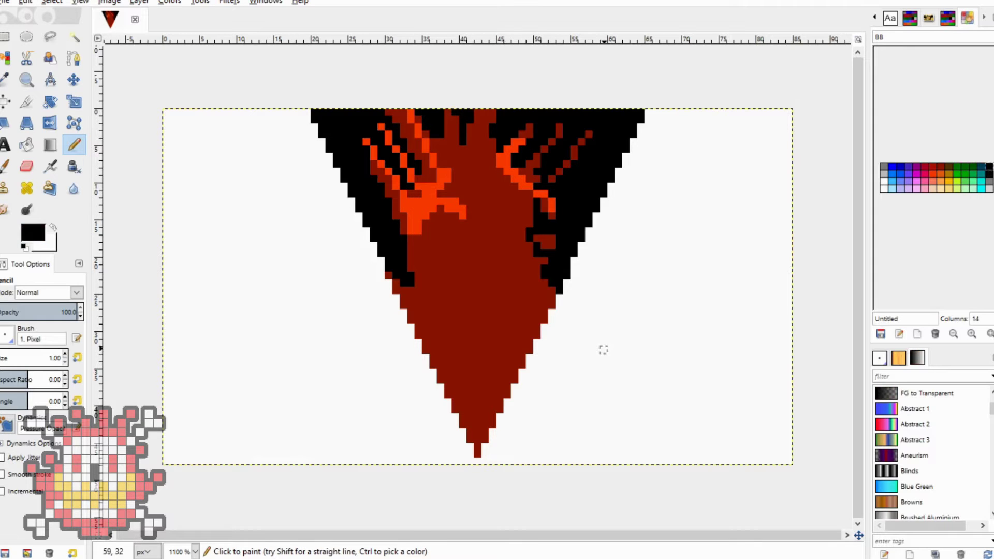
{"action": "left_click", "coordinate": [440, 207], "text": "ctrl"}
{"action": "left_click_drag", "start_coordinate": [440, 274], "coordinate": [443, 313]}
{"action": "mouse_move", "coordinate": [518, 254]}
{"action": "left_mouse_down"}
{"action": "mouse_move", "coordinate": [507, 313]}
{"action": "mouse_move", "coordinate": [552, 305]}
{"action": "left_mouse_up"}
{"action": "left_click_drag", "start_coordinate": [487, 337], "coordinate": [516, 343]}
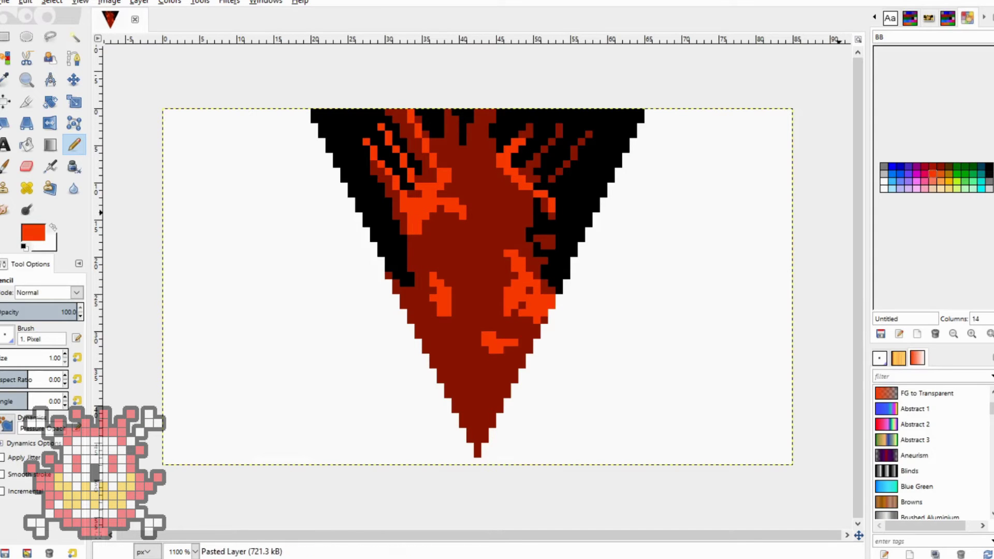
Paint a peach head and a filled black body for a figure in front of the triangle.
{"action": "left_click", "coordinate": [941, 188]}
{"action": "left_click_drag", "start_coordinate": [463, 200], "coordinate": [470, 236]}
{"action": "mouse_move", "coordinate": [465, 194]}
{"action": "left_mouse_down"}
{"action": "mouse_move", "coordinate": [492, 231]}
{"action": "mouse_move", "coordinate": [448, 276]}
{"action": "mouse_move", "coordinate": [463, 275]}
{"action": "mouse_move", "coordinate": [455, 327]}
{"action": "mouse_move", "coordinate": [470, 394]}
{"action": "mouse_move", "coordinate": [522, 460]}
{"action": "mouse_move", "coordinate": [536, 438]}
{"action": "mouse_move", "coordinate": [507, 349]}
{"action": "mouse_move", "coordinate": [569, 365]}
{"action": "left_mouse_up"}
{"action": "left_click", "coordinate": [990, 165]}
{"action": "left_click_drag", "start_coordinate": [544, 331], "coordinate": [529, 280]}
{"action": "key", "text": "shift+b"}
{"action": "left_click", "coordinate": [492, 363]}
{"action": "key", "text": "n"}
Draw the figure's peach forearm and open hand reaching out over the triangle's left edge.
{"action": "left_click", "coordinate": [941, 189]}
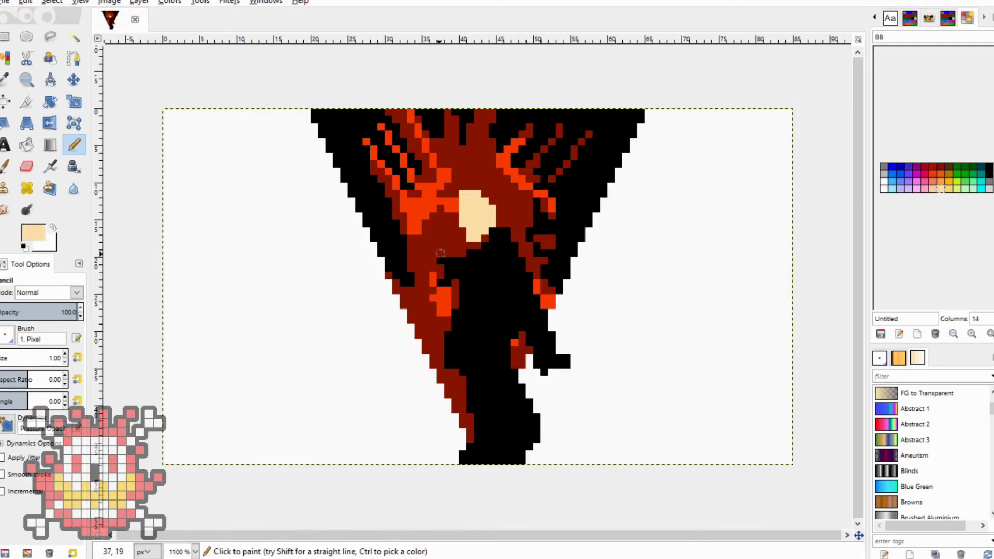
{"action": "mouse_move", "coordinate": [435, 275]}
{"action": "left_mouse_down"}
{"action": "mouse_move", "coordinate": [365, 238]}
{"action": "mouse_move", "coordinate": [373, 215]}
{"action": "mouse_move", "coordinate": [381, 245]}
{"action": "mouse_move", "coordinate": [415, 241]}
{"action": "left_mouse_up"}
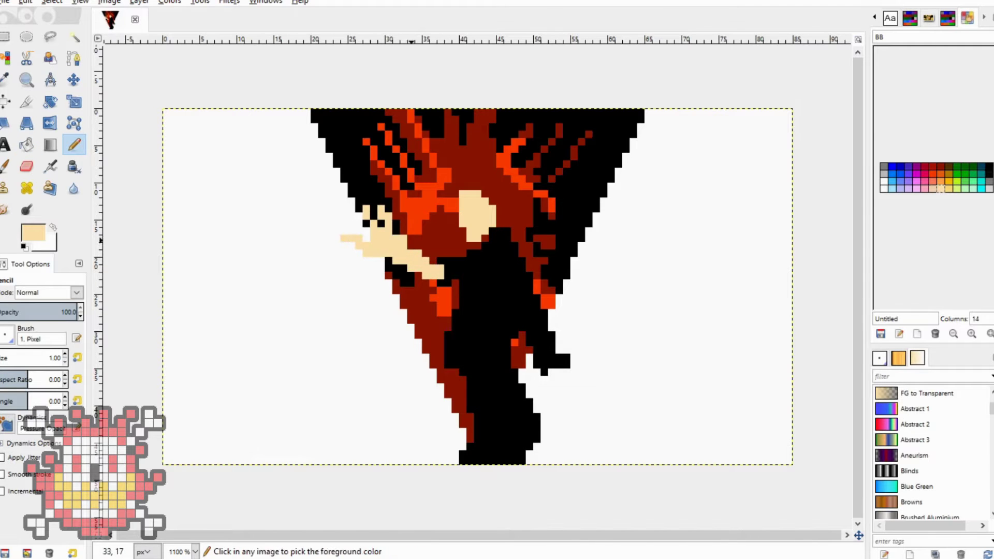
{"action": "left_click", "coordinate": [406, 239], "text": "ctrl"}
{"action": "left_click", "coordinate": [455, 202], "text": "ctrl"}
Undo the recent drawing of the figure on the triangle.
{"action": "key", "text": "ctrl+z"}
{"action": "key", "text": "ctrl+z"}
{"action": "key", "text": "ctrl+z"}
{"action": "key", "text": "ctrl+z"}
{"action": "key", "text": "ctrl+z"}
{"action": "key", "text": "ctrl+z"}
{"action": "key", "text": "ctrl+l"}
{"action": "key", "text": "ctrl+z"}
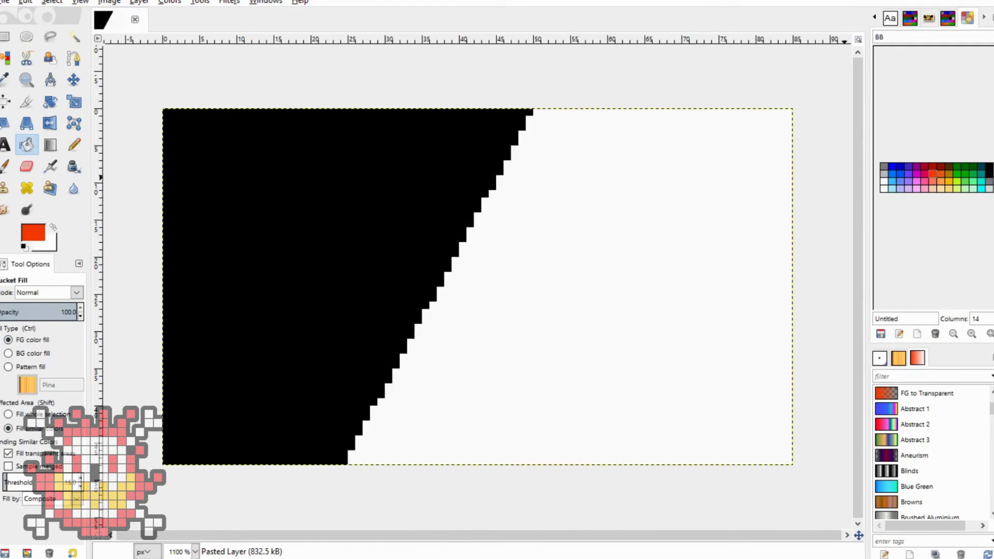
Outline a purple coat with an outstretched sleeve over the black diagonal background and fill it purple.
{"action": "left_click", "coordinate": [932, 166]}
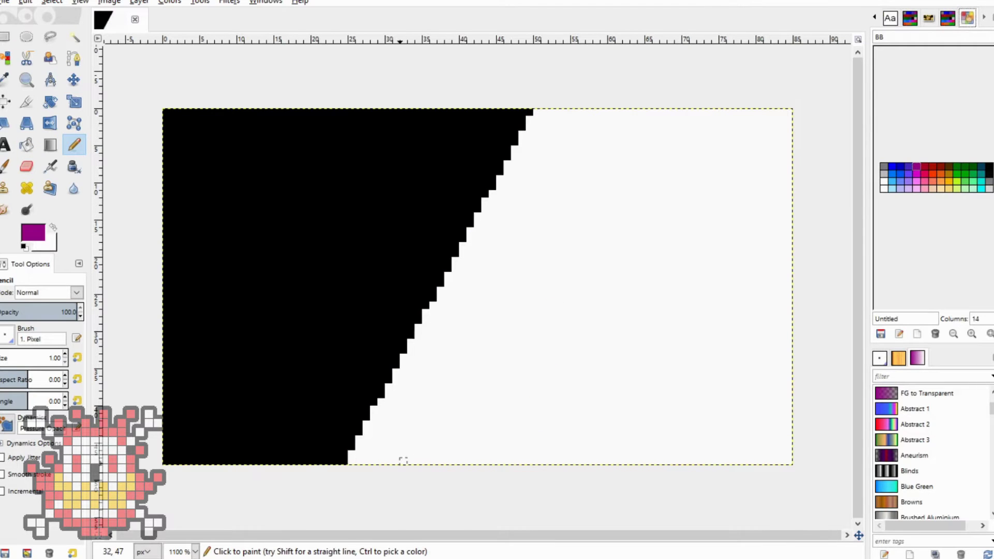
{"action": "left_click_drag", "start_coordinate": [419, 355], "coordinate": [410, 463]}
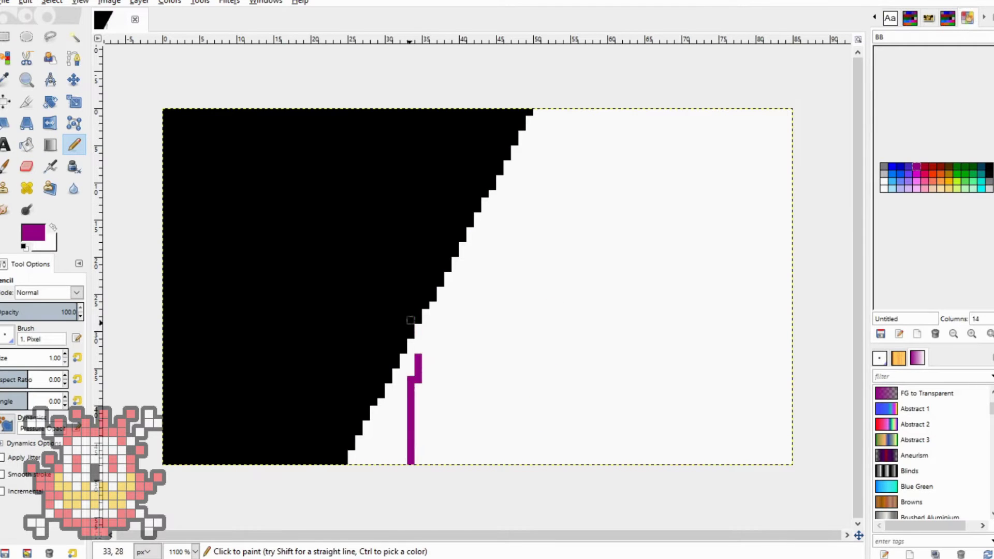
{"action": "mouse_move", "coordinate": [373, 260]}
{"action": "left_mouse_down"}
{"action": "mouse_move", "coordinate": [574, 260]}
{"action": "mouse_move", "coordinate": [573, 422]}
{"action": "mouse_move", "coordinate": [551, 463]}
{"action": "left_mouse_up"}
{"action": "left_click", "coordinate": [363, 260]}
{"action": "left_click", "coordinate": [363, 312]}
{"action": "key", "text": "shift+b"}
{"action": "left_click", "coordinate": [492, 363]}
{"action": "key", "text": "n"}
Draw black outlines below the sleeve and down the coat's middle, and fill the enclosed area black.
{"action": "left_click", "coordinate": [311, 310], "text": "ctrl"}
{"action": "mouse_move", "coordinate": [411, 378]}
{"action": "left_mouse_down"}
{"action": "mouse_move", "coordinate": [396, 461]}
{"action": "mouse_move", "coordinate": [471, 415]}
{"action": "left_mouse_up"}
{"action": "mouse_move", "coordinate": [515, 464]}
{"action": "left_mouse_down"}
{"action": "mouse_move", "coordinate": [500, 407]}
{"action": "mouse_move", "coordinate": [551, 356]}
{"action": "mouse_move", "coordinate": [437, 311]}
{"action": "mouse_move", "coordinate": [380, 308]}
{"action": "left_mouse_up"}
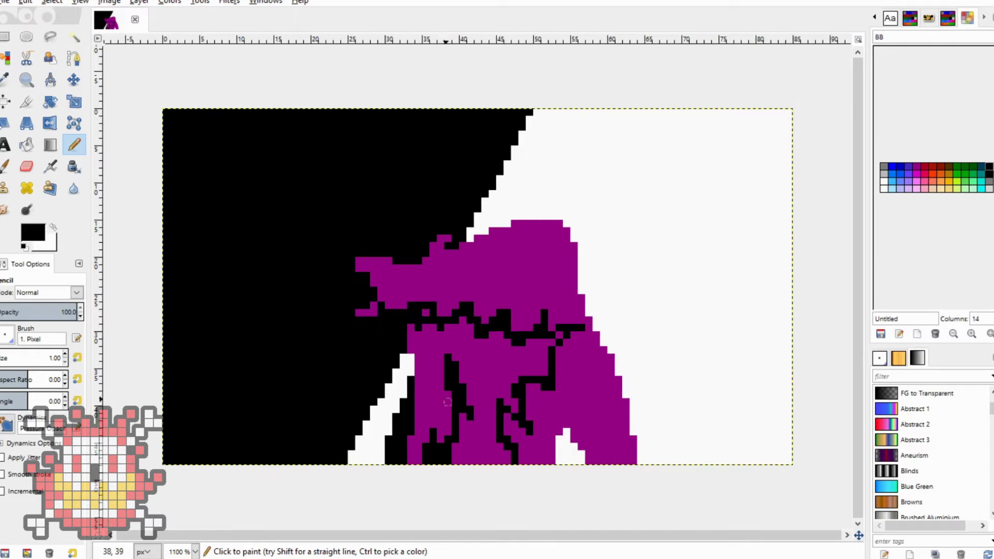
{"action": "left_click_drag", "start_coordinate": [477, 417], "coordinate": [451, 342]}
{"action": "key", "text": "shift+b"}
{"action": "left_click", "coordinate": [489, 393]}
{"action": "key", "text": "n"}
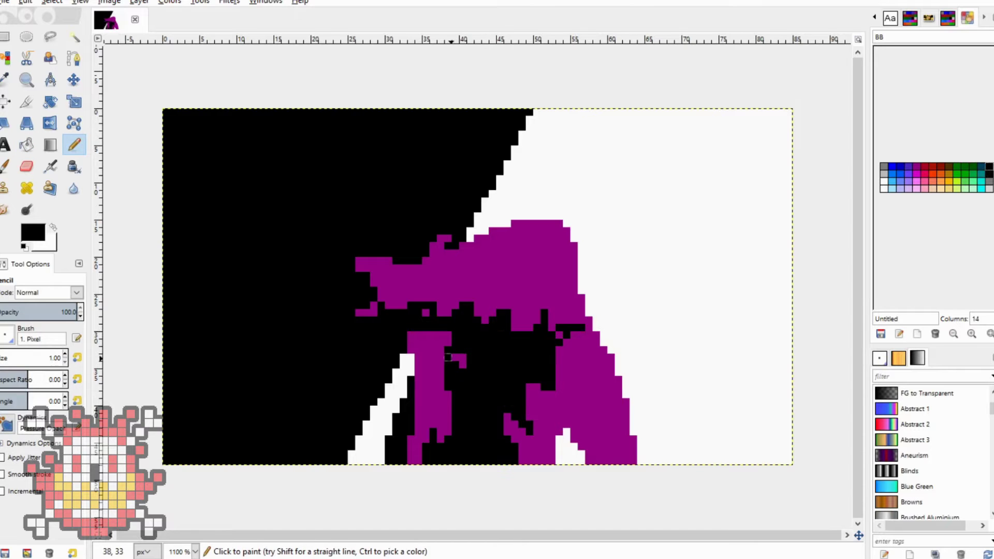
Add black shading to the coat's lower right flap and a black fold on the shoulder.
{"action": "mouse_move", "coordinate": [530, 461]}
{"action": "left_mouse_down"}
{"action": "mouse_move", "coordinate": [585, 409]}
{"action": "mouse_move", "coordinate": [624, 445]}
{"action": "left_mouse_up"}
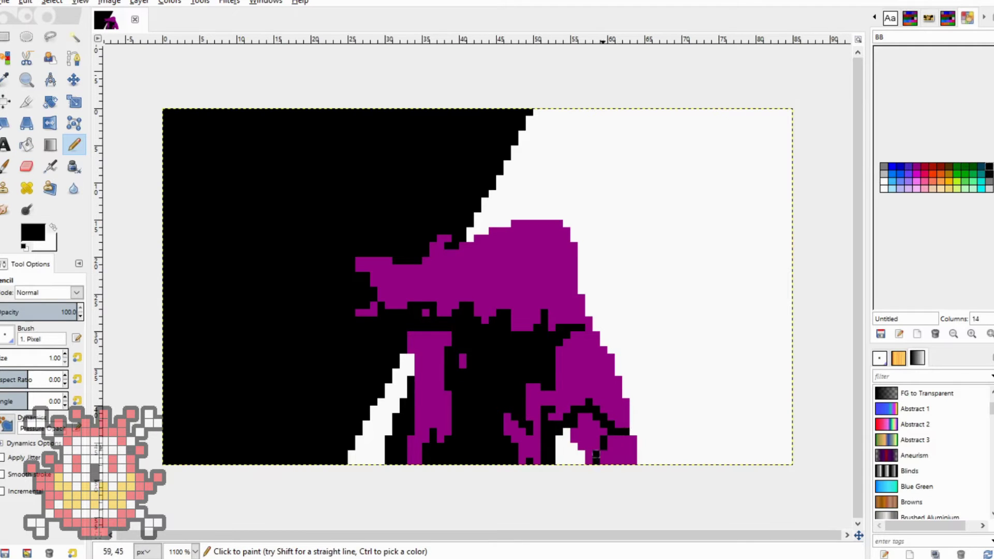
{"action": "key", "text": "shift+b"}
{"action": "left_click", "coordinate": [530, 362]}
{"action": "key", "text": "ctrl+z"}
{"action": "key", "text": "n"}
{"action": "left_click", "coordinate": [478, 337], "text": "ctrl"}
{"action": "mouse_move", "coordinate": [521, 228]}
{"action": "left_mouse_down"}
{"action": "mouse_move", "coordinate": [559, 236]}
{"action": "mouse_move", "coordinate": [530, 250]}
{"action": "left_mouse_up"}
{"action": "left_click", "coordinate": [534, 264], "text": "ctrl"}
Draw and fill a peach oval head above the coat, and shade the neck in brown tones.
{"action": "left_click", "coordinate": [941, 188]}
{"action": "mouse_move", "coordinate": [439, 179]}
{"action": "left_mouse_down"}
{"action": "mouse_move", "coordinate": [491, 149]}
{"action": "mouse_move", "coordinate": [515, 192]}
{"action": "mouse_move", "coordinate": [492, 231]}
{"action": "left_mouse_up"}
{"action": "key", "text": "shift+b"}
{"action": "left_click", "coordinate": [474, 171]}
{"action": "key", "text": "n"}
{"action": "left_click", "coordinate": [950, 167]}
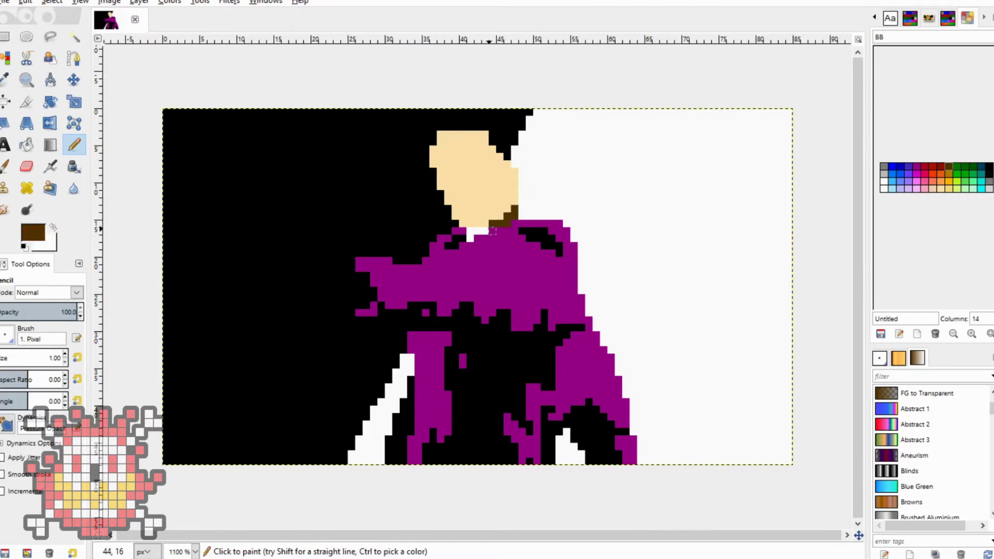
{"action": "left_click", "coordinate": [476, 234]}
Break up the coat's lower left purple panel with black fold strokes.
{"action": "left_click", "coordinate": [588, 262], "text": "ctrl"}
{"action": "left_click", "coordinate": [411, 359]}
{"action": "left_click", "coordinate": [446, 362], "text": "ctrl"}
{"action": "mouse_move", "coordinate": [446, 339]}
{"action": "left_mouse_down"}
{"action": "mouse_move", "coordinate": [418, 372]}
{"action": "mouse_move", "coordinate": [433, 388]}
{"action": "left_mouse_up"}
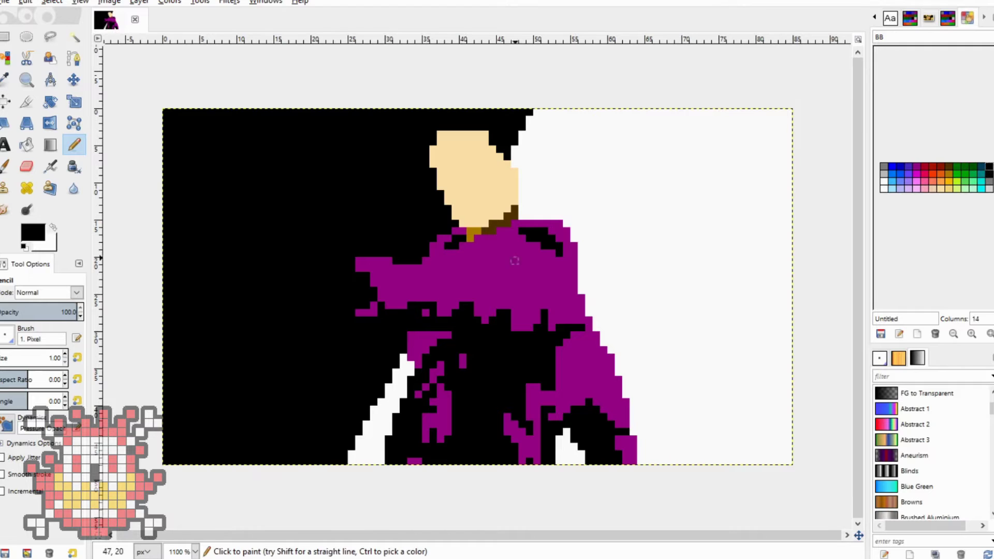
Outline the outstretched forearm and open hand in peach and fill them.
{"action": "left_click", "coordinate": [445, 182], "text": "ctrl"}
{"action": "mouse_move", "coordinate": [366, 306]}
{"action": "left_mouse_down"}
{"action": "mouse_move", "coordinate": [234, 245]}
{"action": "mouse_move", "coordinate": [232, 230]}
{"action": "mouse_move", "coordinate": [255, 226]}
{"action": "mouse_move", "coordinate": [255, 194]}
{"action": "mouse_move", "coordinate": [262, 208]}
{"action": "mouse_move", "coordinate": [277, 208]}
{"action": "mouse_move", "coordinate": [291, 238]}
{"action": "mouse_move", "coordinate": [358, 269]}
{"action": "mouse_move", "coordinate": [280, 205]}
{"action": "left_mouse_up"}
{"action": "left_click", "coordinate": [207, 232], "text": "ctrl"}
{"action": "left_click", "coordinate": [246, 257], "text": "ctrl"}
{"action": "key", "text": "shift+b"}
{"action": "left_click", "coordinate": [332, 264]}
{"action": "key", "text": "n"}
Shade the fingers and thumb of the outstretched hand in ochre brown.
{"action": "left_click", "coordinate": [272, 207], "text": "ctrl"}
{"action": "left_click", "coordinate": [284, 227], "text": "ctrl"}
{"action": "left_click_drag", "start_coordinate": [223, 230], "coordinate": [213, 224]}
{"action": "left_click", "coordinate": [210, 226]}
Shade the forearm's underside and the edge of the wrist at the cuff in ochre brown.
{"action": "left_click_drag", "start_coordinate": [281, 271], "coordinate": [365, 306]}
{"action": "left_click", "coordinate": [311, 262], "text": "ctrl"}
{"action": "left_click", "coordinate": [295, 263], "text": "ctrl"}
{"action": "left_click", "coordinate": [289, 264]}
{"action": "left_click_drag", "start_coordinate": [358, 268], "coordinate": [373, 292]}
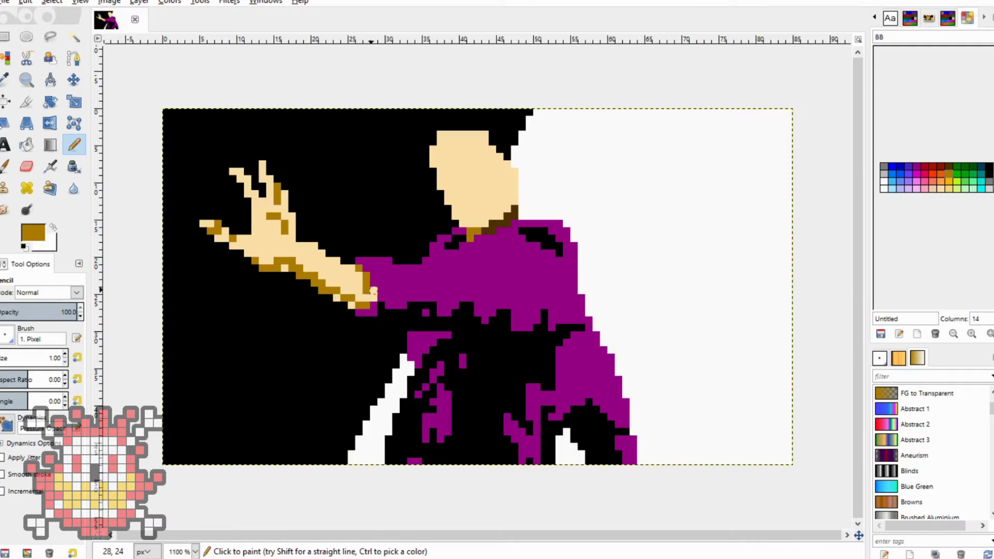
Add an ochre fingertip and crease lines between the fingers and the palm.
{"action": "left_click_drag", "start_coordinate": [258, 166], "coordinate": [256, 156]}
{"action": "left_click", "coordinate": [287, 264], "text": "ctrl"}
{"action": "left_click", "coordinate": [262, 210], "text": "ctrl"}
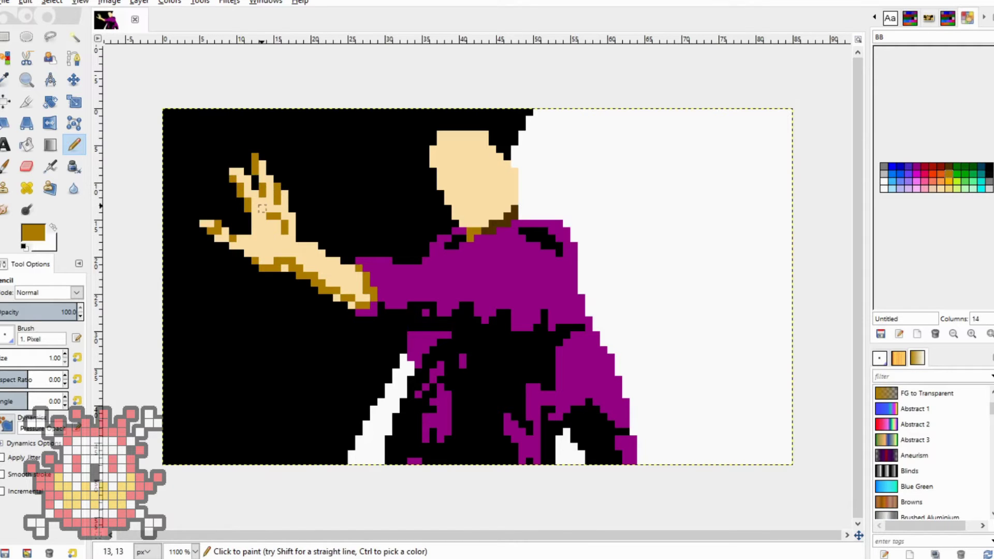
Draw black fold lines on the coat's collar, chest, shoulder and lower right panel.
{"action": "left_click", "coordinate": [544, 238], "text": "ctrl"}
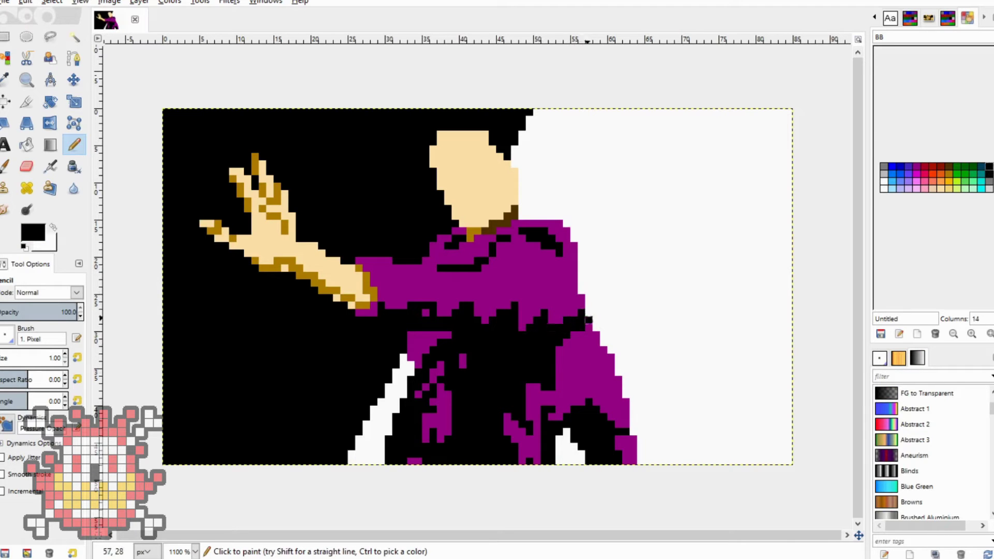
{"action": "left_click_drag", "start_coordinate": [574, 409], "coordinate": [582, 388]}
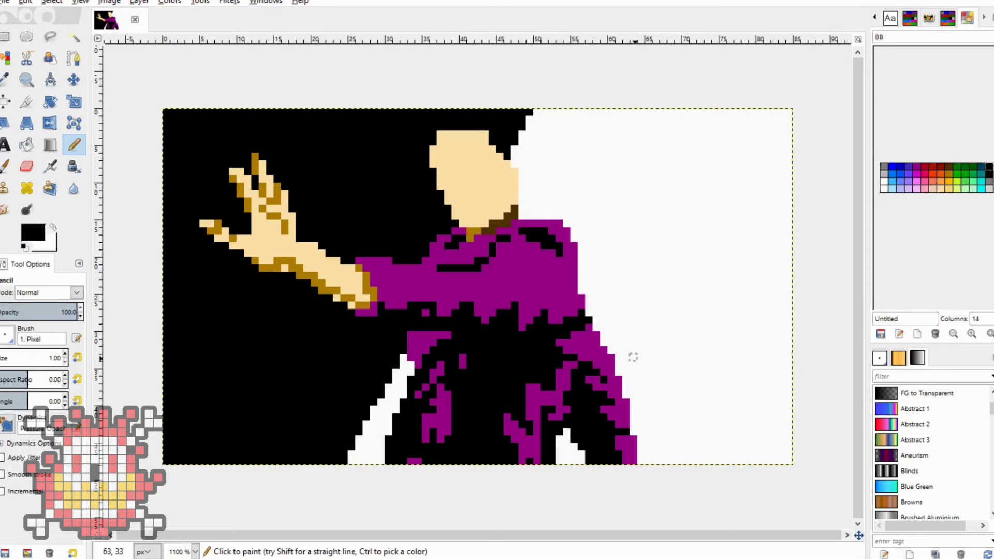
{"action": "mouse_move", "coordinate": [507, 268]}
{"action": "left_mouse_down"}
{"action": "mouse_move", "coordinate": [537, 298]}
{"action": "mouse_move", "coordinate": [581, 289]}
{"action": "mouse_move", "coordinate": [551, 312]}
{"action": "mouse_move", "coordinate": [566, 327]}
{"action": "mouse_move", "coordinate": [577, 301]}
{"action": "left_mouse_up"}
{"action": "left_click", "coordinate": [553, 314], "text": "ctrl"}
{"action": "left_click", "coordinate": [581, 298], "text": "ctrl"}
Add black fold shading along the coat's right side, the sleeve's underside and the cuff.
{"action": "left_click", "coordinate": [574, 343], "text": "ctrl"}
{"action": "left_click", "coordinate": [560, 358], "text": "ctrl"}
{"action": "left_click_drag", "start_coordinate": [559, 358], "coordinate": [580, 358]}
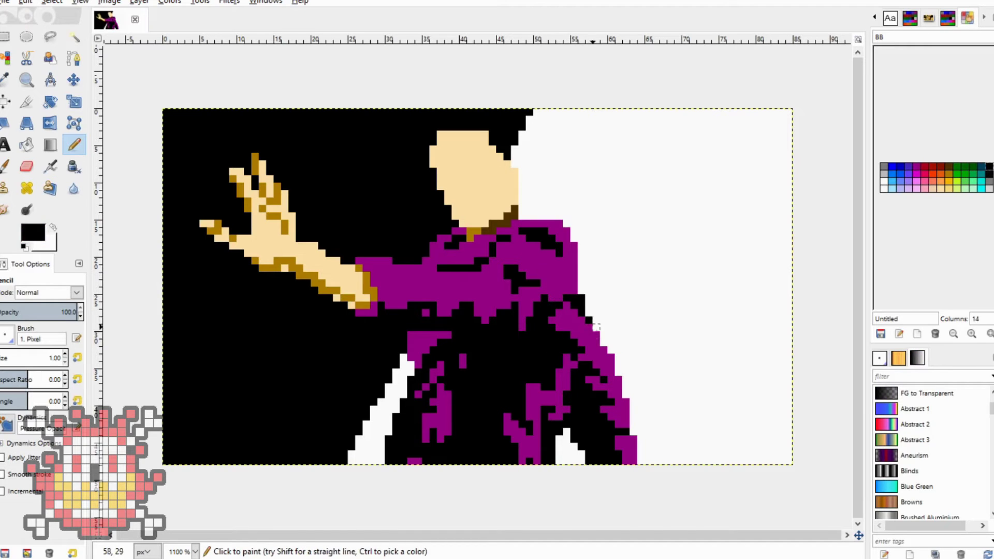
{"action": "left_click_drag", "start_coordinate": [433, 298], "coordinate": [433, 313]}
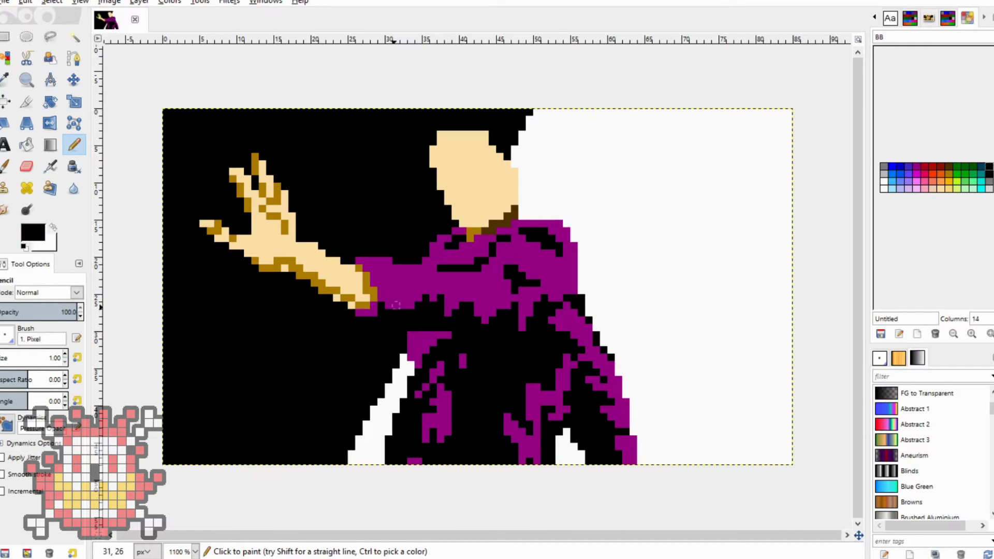
{"action": "mouse_move", "coordinate": [389, 283]}
{"action": "left_mouse_down"}
{"action": "mouse_move", "coordinate": [393, 301]}
{"action": "mouse_move", "coordinate": [403, 297]}
{"action": "left_mouse_up"}
Paint light and dark grey highlights on the sleeve, shoulder and lower coat, and trim the coat's lower left edge with white.
{"action": "left_click", "coordinate": [399, 298], "text": "ctrl"}
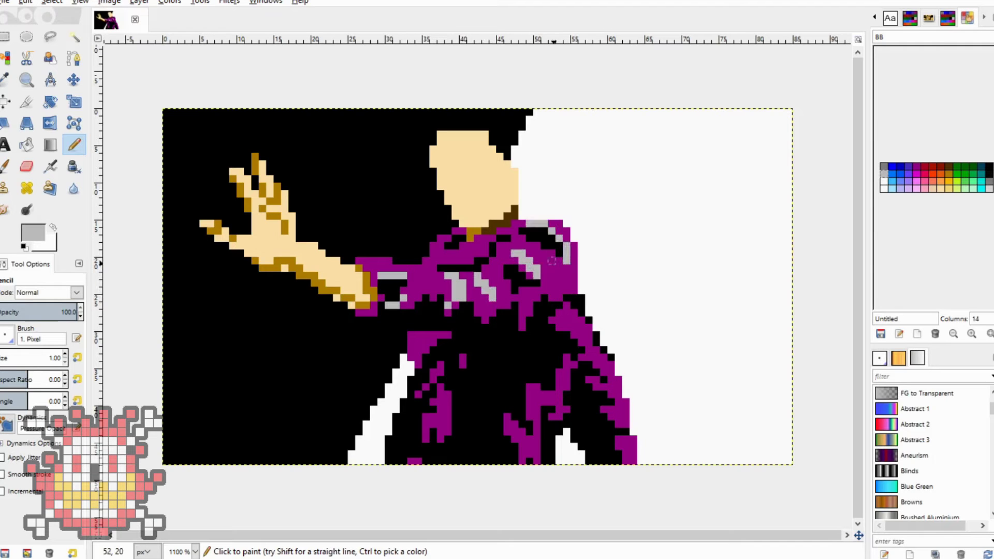
{"action": "left_click", "coordinate": [568, 321], "text": "ctrl"}
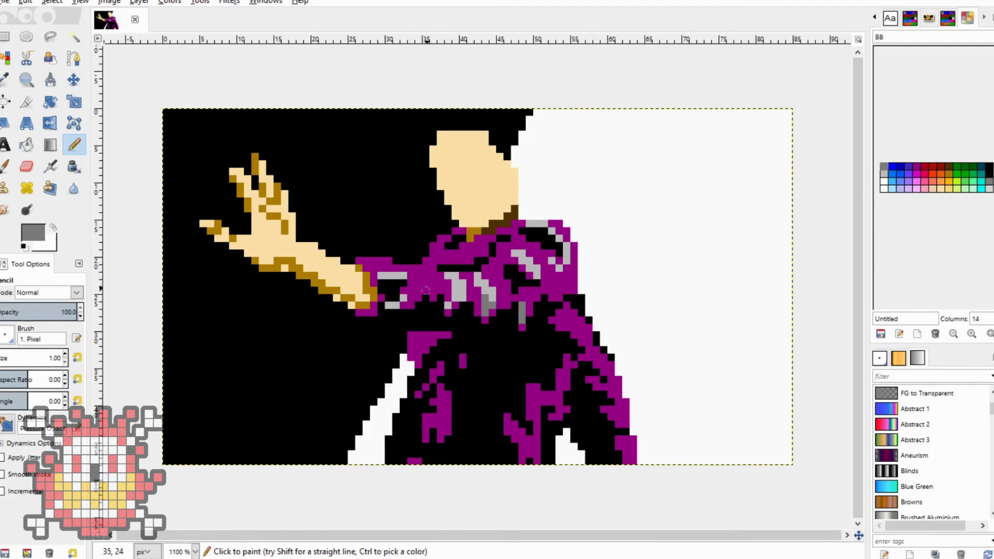
{"action": "key", "text": "d"}
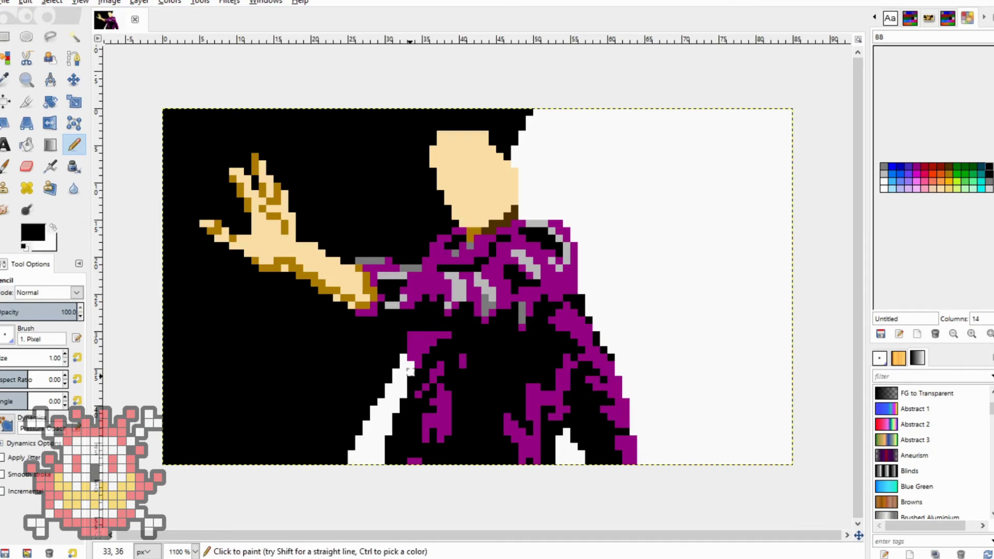
{"action": "key", "text": "ctrl+z"}
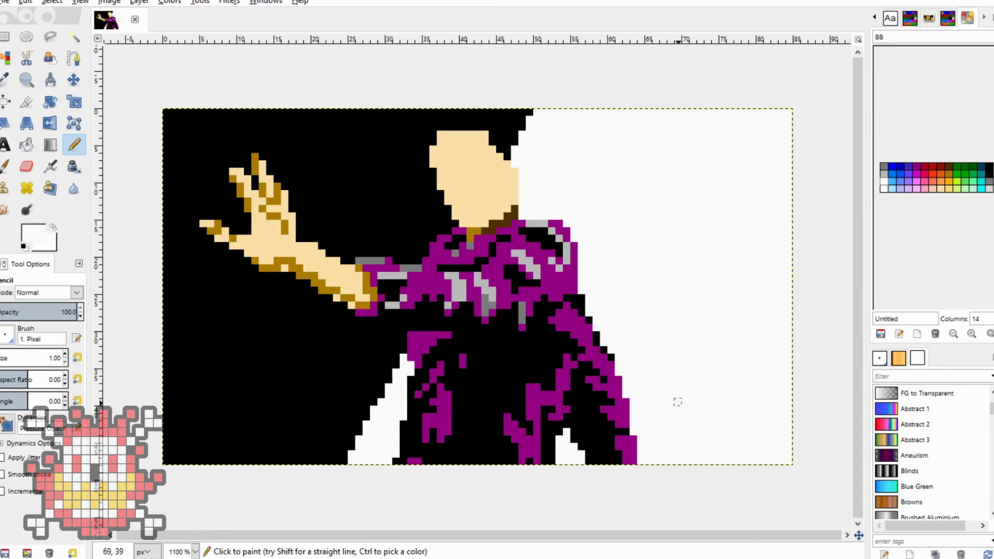
{"action": "left_click", "coordinate": [508, 424], "text": "ctrl"}
Outline wavy orange-red hair with loose strands around the head and fill it.
{"action": "left_click", "coordinate": [933, 173]}
{"action": "mouse_move", "coordinate": [422, 148]}
{"action": "left_mouse_down"}
{"action": "mouse_move", "coordinate": [422, 169]}
{"action": "mouse_move", "coordinate": [384, 217]}
{"action": "mouse_move", "coordinate": [432, 199]}
{"action": "left_mouse_up"}
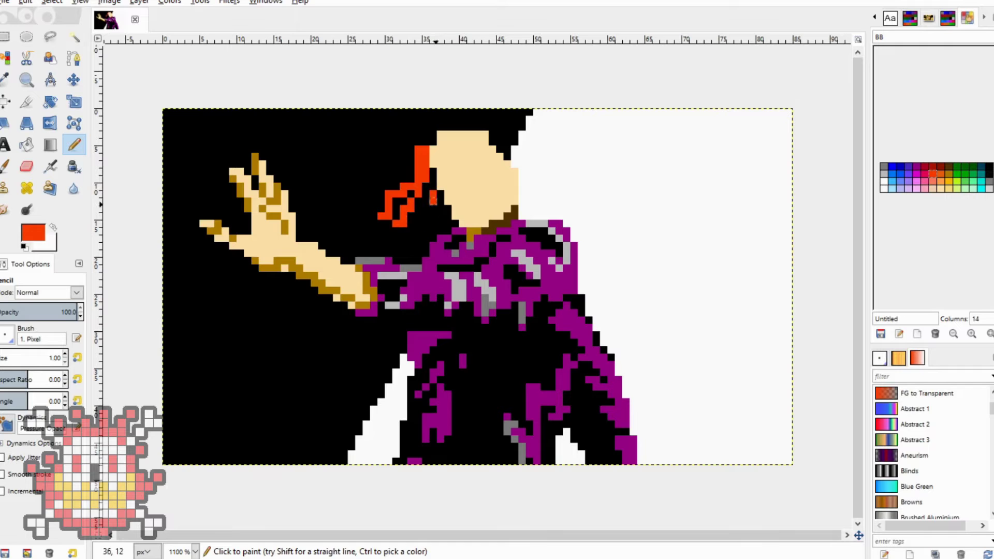
{"action": "mouse_move", "coordinate": [432, 119]}
{"action": "left_mouse_down"}
{"action": "mouse_move", "coordinate": [487, 119]}
{"action": "mouse_move", "coordinate": [564, 217]}
{"action": "mouse_move", "coordinate": [518, 111]}
{"action": "left_mouse_up"}
{"action": "key", "text": "shift+b"}
{"action": "left_click", "coordinate": [544, 155]}
Refill the hair in a deeper red.
{"action": "left_click", "coordinate": [933, 166]}
{"action": "left_click", "coordinate": [543, 156]}
{"action": "left_click", "coordinate": [259, 310]}
{"action": "key", "text": "ctrl+z"}
{"action": "key", "text": "n"}
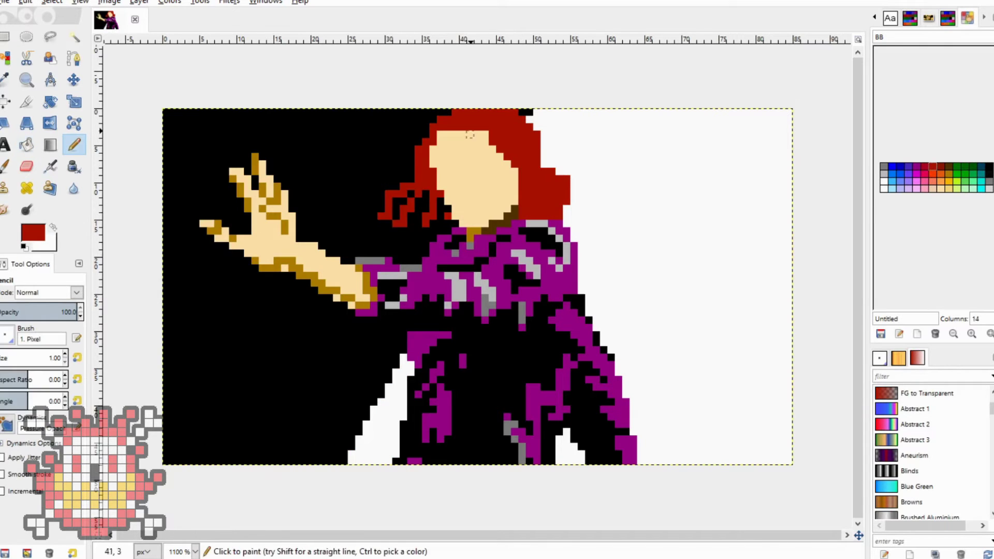
Refine the hairline along the face, add a peach ear, and draw dark red streaks and loose strands in the hair.
{"action": "left_click_drag", "start_coordinate": [497, 153], "coordinate": [517, 181]}
{"action": "left_click", "coordinate": [481, 156], "text": "ctrl"}
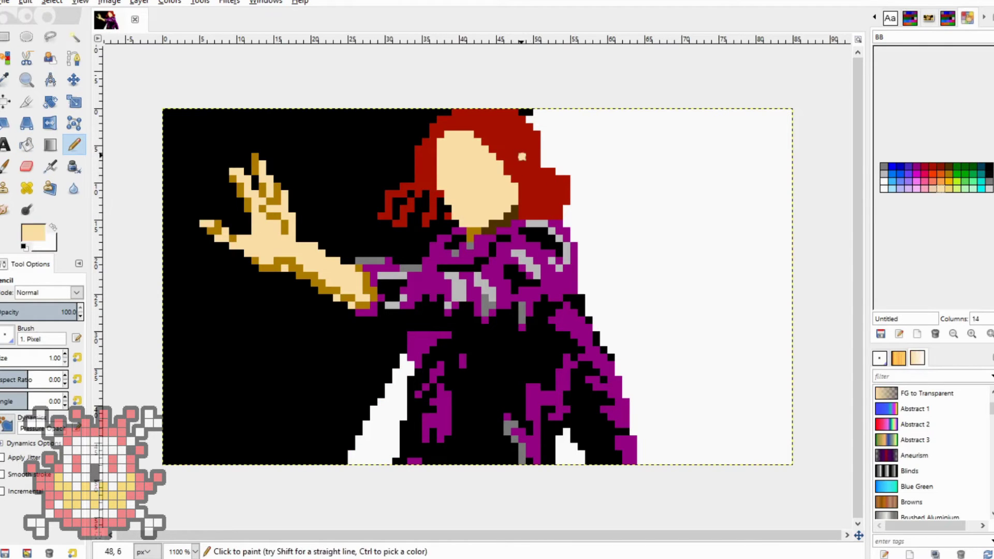
{"action": "left_click", "coordinate": [418, 179], "text": "ctrl"}
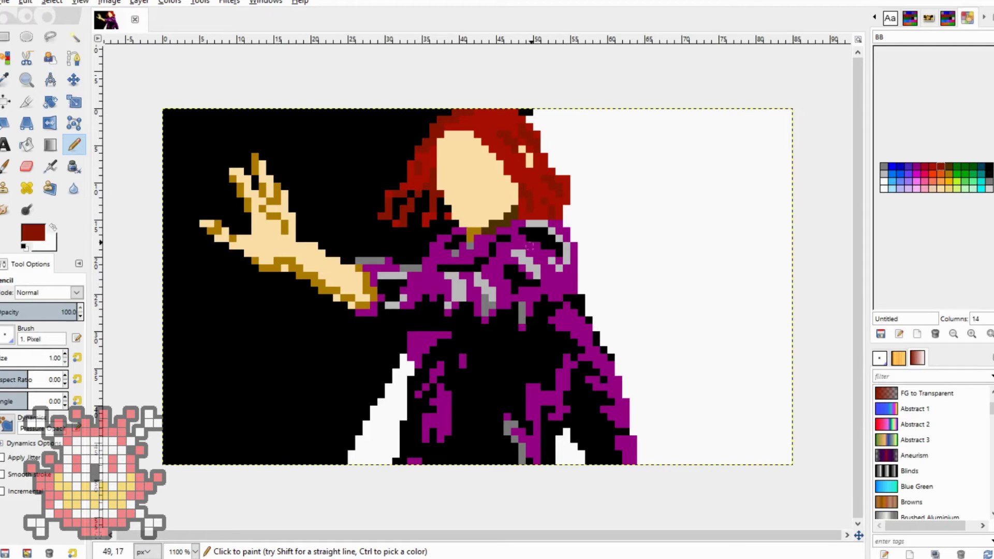
{"action": "left_click", "coordinate": [448, 234]}
{"action": "left_click", "coordinate": [444, 224], "text": "ctrl"}
Place white eye pixels on the face and draw a dark red mouth.
{"action": "left_click", "coordinate": [455, 157], "text": "ctrl"}
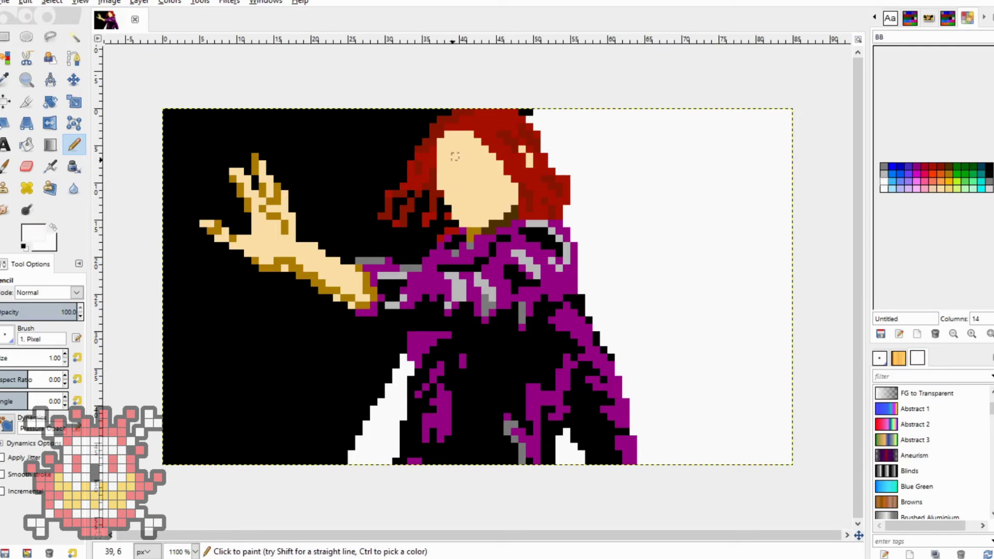
{"action": "left_click", "coordinate": [451, 164]}
{"action": "left_click", "coordinate": [482, 164]}
{"action": "left_click", "coordinate": [560, 191], "text": "ctrl"}
{"action": "left_click_drag", "start_coordinate": [463, 202], "coordinate": [477, 201]}
Add an ochre nose, dark red eyebrows and black pupils to the face, and sample the coat's dark grey.
{"action": "left_click", "coordinate": [469, 207], "text": "ctrl"}
{"action": "left_click", "coordinate": [471, 232], "text": "ctrl"}
{"action": "left_click", "coordinate": [462, 186]}
{"action": "left_click", "coordinate": [439, 150], "text": "ctrl"}
{"action": "left_click", "coordinate": [446, 155]}
{"action": "left_click", "coordinate": [454, 164], "text": "ctrl"}
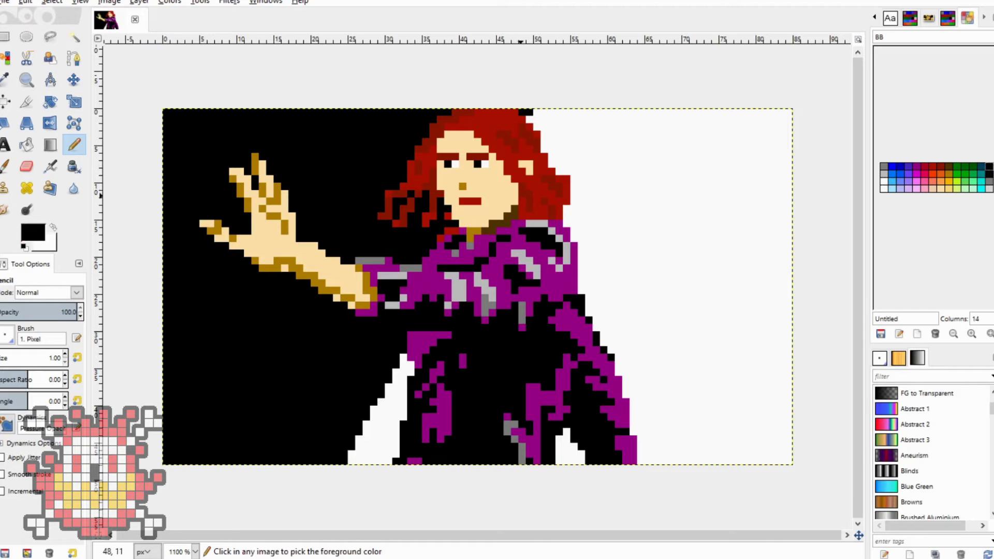
{"action": "left_click", "coordinate": [528, 197], "text": "ctrl"}
{"action": "left_click", "coordinate": [520, 310], "text": "ctrl"}
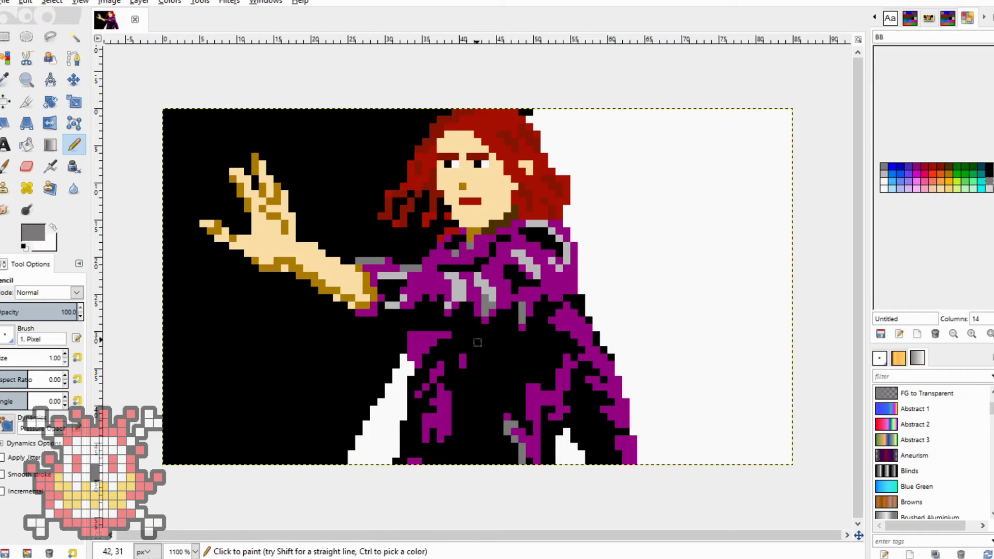
Fill the purple patch at the coat's lower front with grey and the white gap beside it with black.
{"action": "key", "text": "shift+b"}
{"action": "left_click", "coordinate": [492, 249]}
{"action": "key", "text": "ctrl+z"}
{"action": "key", "text": "minus"}
{"action": "key", "text": "minus"}
{"action": "key", "text": "minus"}
{"action": "key", "text": "plus"}
{"action": "key", "text": "plus"}
{"action": "key", "text": "plus"}
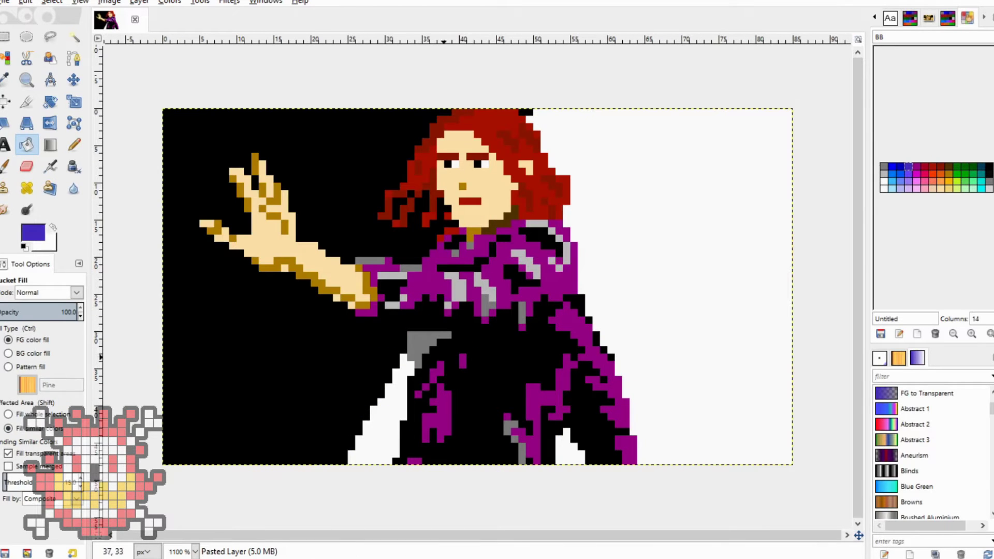
{"action": "left_click", "coordinate": [394, 370]}
{"action": "key", "text": "n"}
{"action": "left_click", "coordinate": [470, 206], "text": "ctrl"}
{"action": "left_click", "coordinate": [469, 233], "text": "ctrl"}
{"action": "left_click_drag", "start_coordinate": [448, 171], "coordinate": [446, 135]}
{"action": "key", "text": "ctrl+z"}
{"action": "key", "text": "ctrl+z"}
{"action": "key", "text": "ctrl+y"}
Outline and fill a jagged mound in the scene's lower-left corner with the hair's red, and shade it in darker red.
{"action": "left_click", "coordinate": [409, 215], "text": "ctrl"}
{"action": "mouse_move", "coordinate": [372, 458]}
{"action": "left_mouse_down"}
{"action": "mouse_move", "coordinate": [248, 347]}
{"action": "mouse_move", "coordinate": [163, 319]}
{"action": "left_mouse_up"}
{"action": "key", "text": "shift+b"}
{"action": "left_click", "coordinate": [233, 414]}
{"action": "key", "text": "n"}
{"action": "mouse_move", "coordinate": [337, 461]}
{"action": "left_mouse_down"}
{"action": "mouse_move", "coordinate": [311, 393]}
{"action": "mouse_move", "coordinate": [262, 388]}
{"action": "left_mouse_up"}
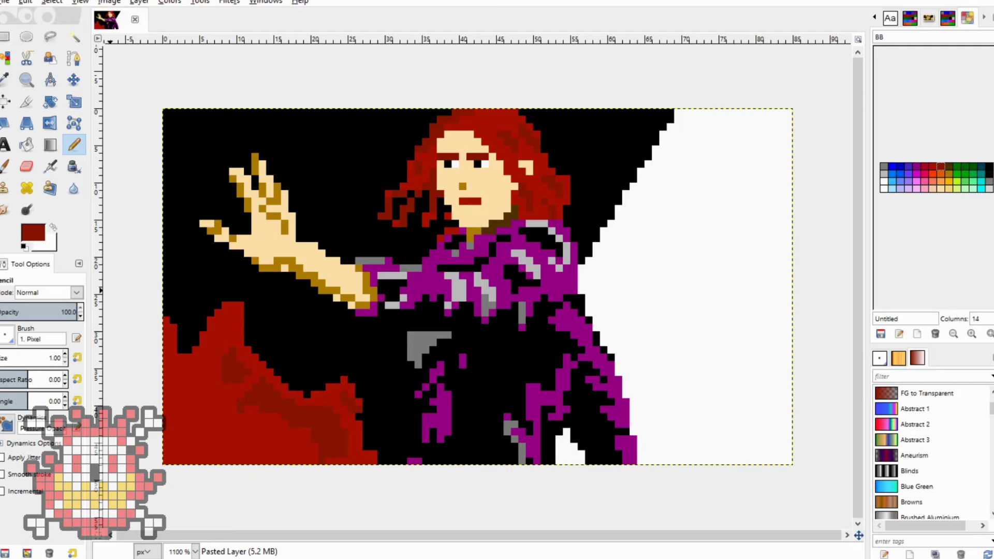
Draw slanted red streaks in the black background on both sides of the raised hand.
{"action": "left_click", "coordinate": [196, 155]}
{"action": "left_click", "coordinate": [167, 215], "text": "shift"}
{"action": "left_click", "coordinate": [211, 179]}
{"action": "left_click", "coordinate": [174, 261], "text": "shift"}
{"action": "left_click", "coordinate": [213, 259]}
{"action": "left_click", "coordinate": [179, 321], "text": "shift"}
{"action": "left_click", "coordinate": [279, 274]}
{"action": "left_click", "coordinate": [252, 339], "text": "shift"}
{"action": "left_click", "coordinate": [333, 177]}
{"action": "left_click", "coordinate": [296, 243], "text": "shift"}
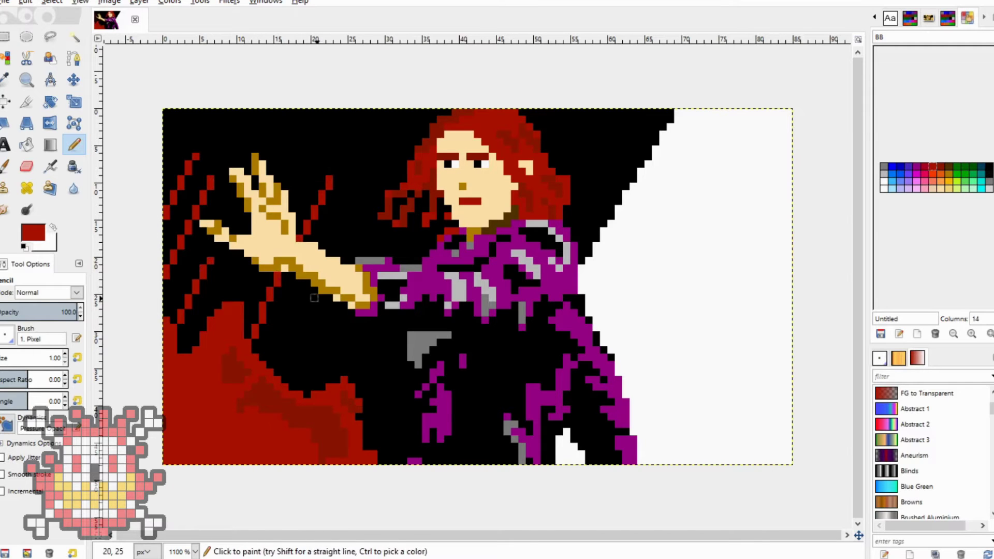
Add more slanted red streaks above and below the forearm and a small red mound at the scene's lower edge.
{"action": "left_click", "coordinate": [316, 297]}
{"action": "left_click", "coordinate": [276, 373], "text": "shift"}
{"action": "left_click", "coordinate": [361, 208]}
{"action": "left_click", "coordinate": [341, 255], "text": "shift"}
{"action": "left_click", "coordinate": [361, 318]}
{"action": "left_click", "coordinate": [328, 375], "text": "shift"}
{"action": "scroll", "coordinate": [351, 491], "scroll_direction": "down", "scroll_amount": 2}
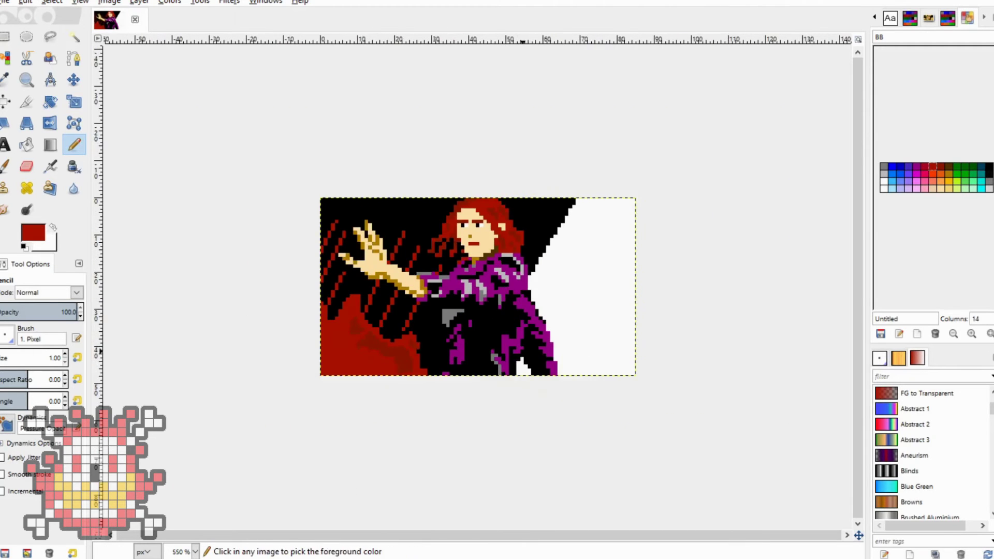
{"action": "scroll", "coordinate": [353, 409], "scroll_direction": "up", "scroll_amount": 1}
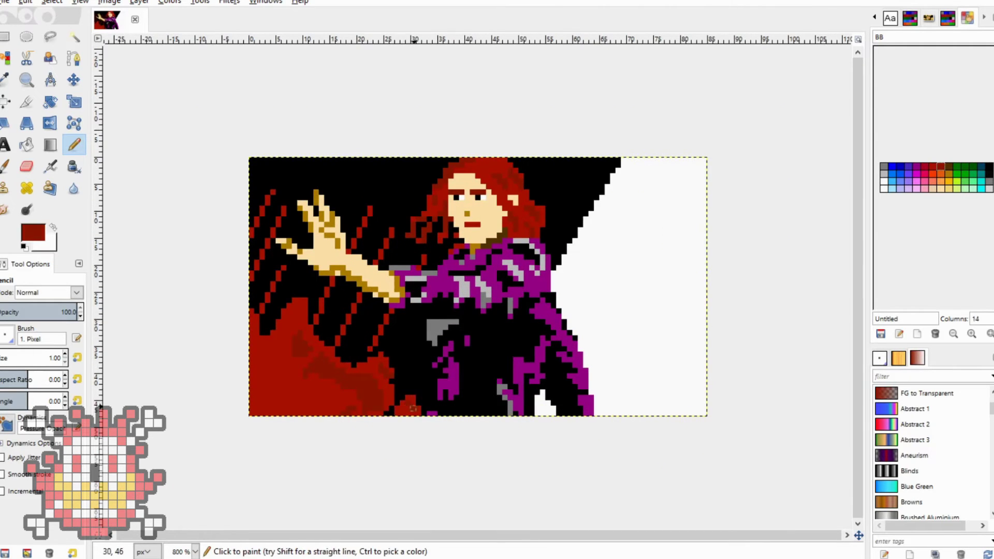
Narrow the figure's mouth and retouch the face with the sampled skin colour.
{"action": "scroll", "coordinate": [414, 408], "scroll_direction": "down", "scroll_amount": 1}
{"action": "scroll", "coordinate": [451, 217], "scroll_direction": "up", "scroll_amount": 2}
{"action": "left_click", "coordinate": [458, 207], "text": "ctrl"}
{"action": "scroll", "coordinate": [496, 236], "scroll_direction": "down", "scroll_amount": 2}
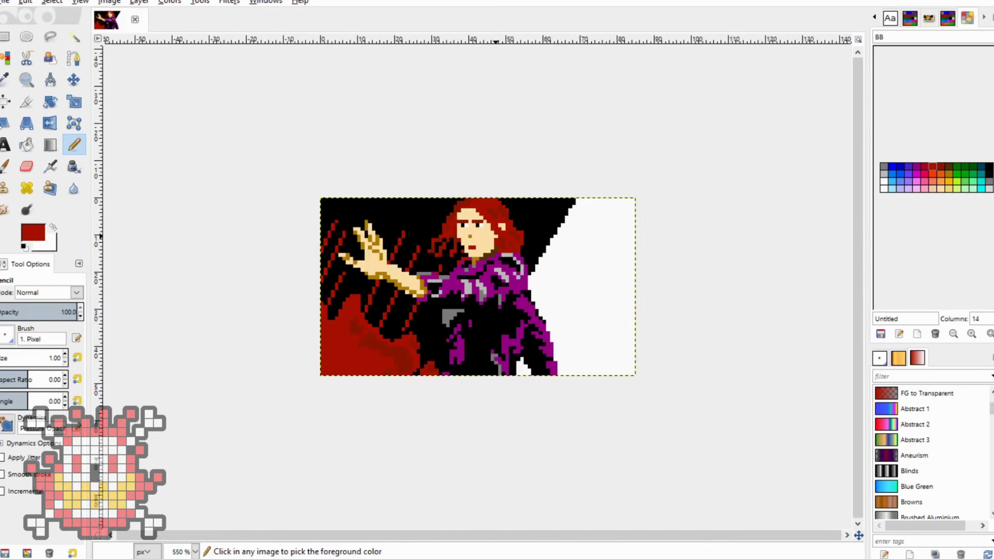
{"action": "scroll", "coordinate": [496, 236], "scroll_direction": "up", "scroll_amount": 2}
{"action": "left_click", "coordinate": [463, 184], "text": "ctrl"}
{"action": "scroll", "coordinate": [476, 287], "scroll_direction": "down", "scroll_amount": 3}
{"action": "scroll", "coordinate": [470, 293], "scroll_direction": "up", "scroll_amount": 1}
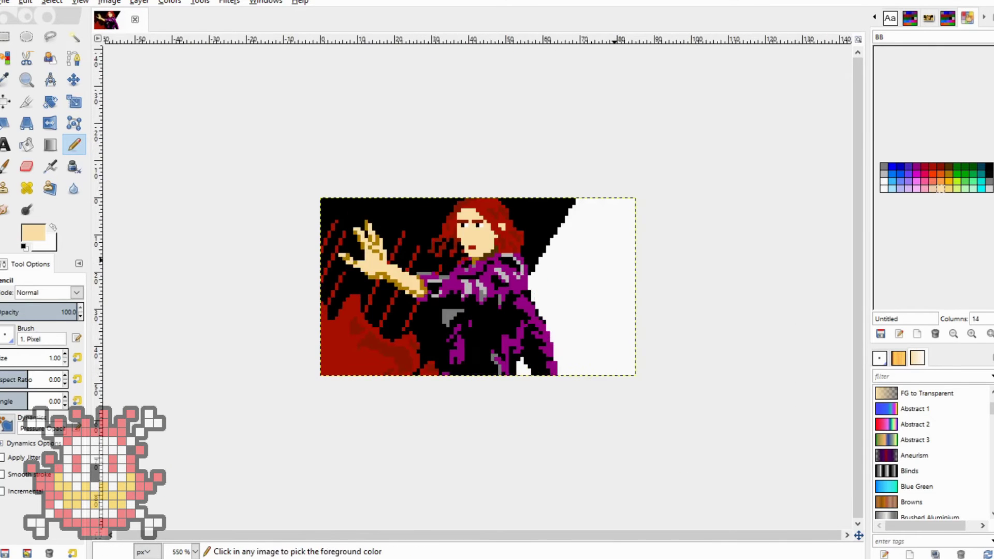
{"action": "scroll", "coordinate": [480, 282], "scroll_direction": "up", "scroll_amount": 1}
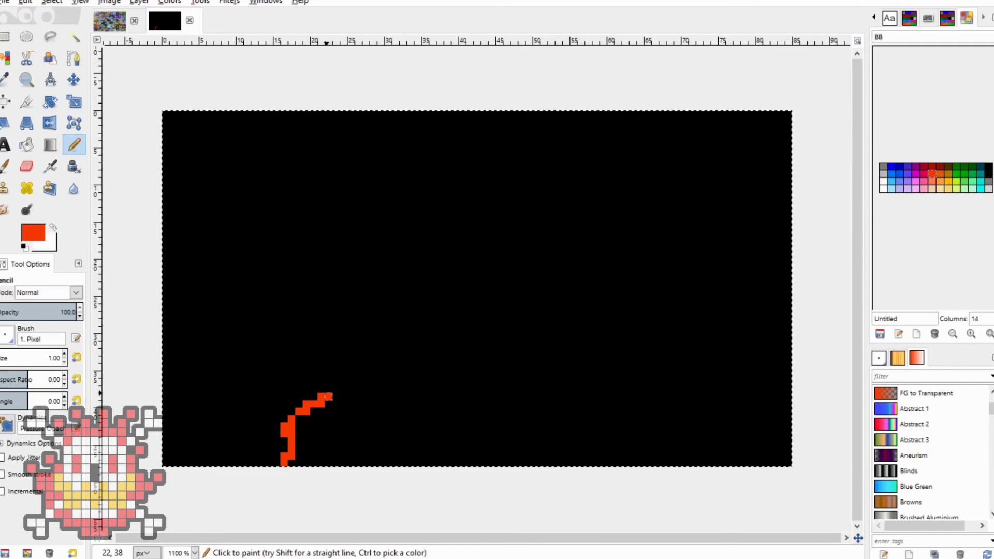
Outline a broad orange-red silhouette across the black canvas and fill it with the same colour.
{"action": "mouse_move", "coordinate": [328, 395]}
{"action": "left_mouse_down"}
{"action": "mouse_move", "coordinate": [336, 371]}
{"action": "mouse_move", "coordinate": [246, 324]}
{"action": "left_mouse_up"}
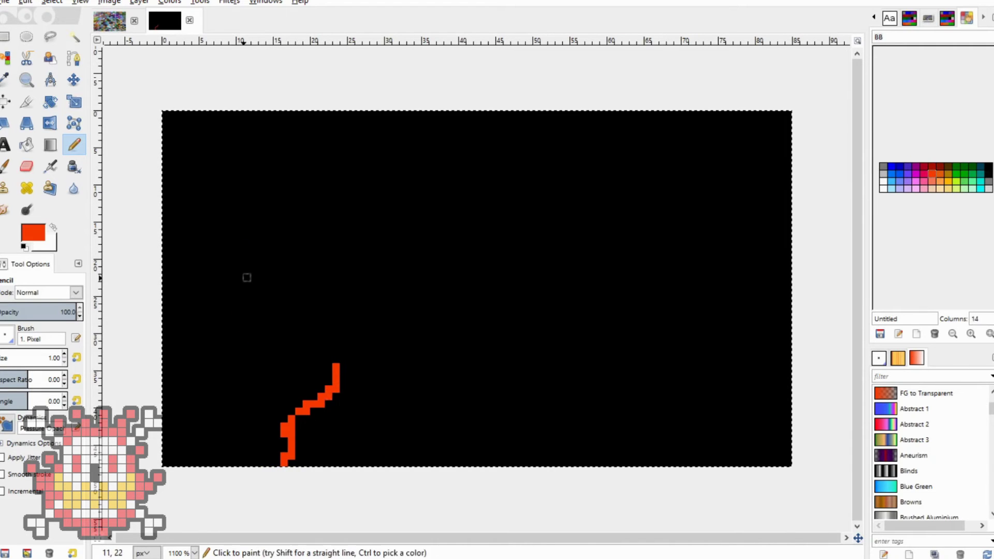
{"action": "left_click_drag", "start_coordinate": [333, 367], "coordinate": [232, 300]}
{"action": "mouse_move", "coordinate": [232, 264]}
{"action": "left_mouse_down"}
{"action": "mouse_move", "coordinate": [246, 213]}
{"action": "mouse_move", "coordinate": [275, 187]}
{"action": "mouse_move", "coordinate": [399, 111]}
{"action": "left_mouse_up"}
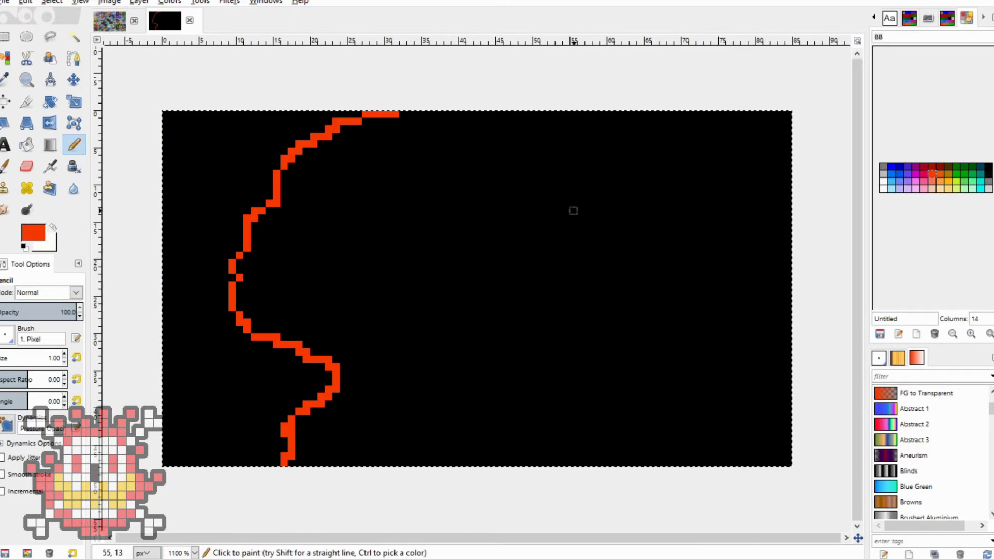
{"action": "mouse_move", "coordinate": [602, 112]}
{"action": "left_mouse_down"}
{"action": "mouse_move", "coordinate": [787, 374]}
{"action": "mouse_move", "coordinate": [679, 358]}
{"action": "mouse_move", "coordinate": [719, 464]}
{"action": "left_mouse_up"}
{"action": "key", "text": "shift+b"}
{"action": "left_click", "coordinate": [466, 259]}
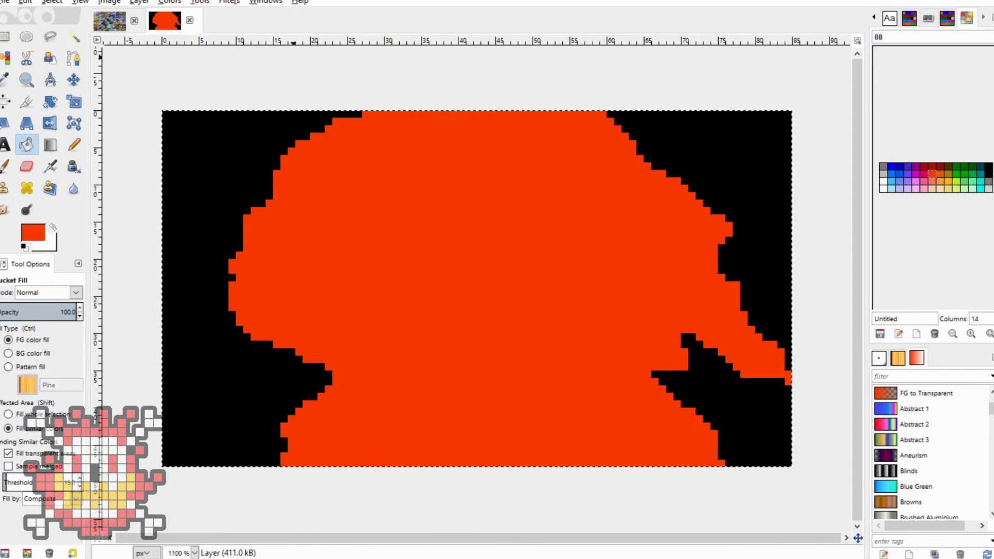
Draw dark red shadow patches on the silhouette's lower right side and on its pointed right-hand tail.
{"action": "left_click", "coordinate": [932, 166]}
{"action": "key", "text": "n"}
{"action": "left_click", "coordinate": [611, 374]}
{"action": "mouse_move", "coordinate": [626, 374]}
{"action": "left_mouse_down"}
{"action": "mouse_move", "coordinate": [549, 377]}
{"action": "mouse_move", "coordinate": [619, 394]}
{"action": "mouse_move", "coordinate": [630, 380]}
{"action": "left_mouse_up"}
{"action": "left_click_drag", "start_coordinate": [722, 351], "coordinate": [737, 359]}
{"action": "mouse_move", "coordinate": [692, 315]}
{"action": "left_mouse_down"}
{"action": "mouse_move", "coordinate": [748, 325]}
{"action": "mouse_move", "coordinate": [677, 332]}
{"action": "mouse_move", "coordinate": [679, 365]}
{"action": "mouse_move", "coordinate": [632, 314]}
{"action": "mouse_move", "coordinate": [655, 330]}
{"action": "left_mouse_up"}
{"action": "key", "text": "x"}
{"action": "key", "text": "x"}
{"action": "left_click_drag", "start_coordinate": [749, 374], "coordinate": [788, 374]}
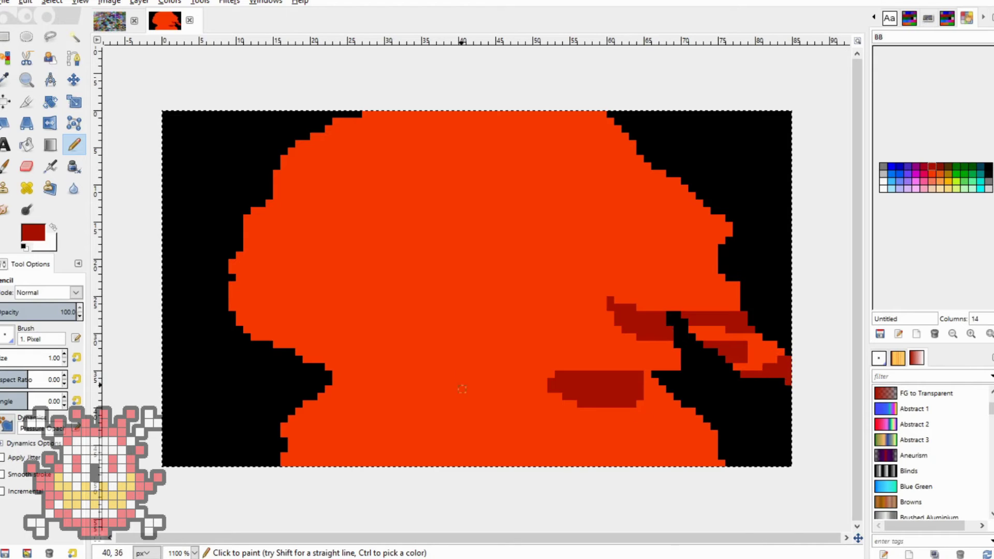
Shade the silhouette's left side with dark red bands and small maroon patches.
{"action": "mouse_move", "coordinate": [262, 299]}
{"action": "left_mouse_down"}
{"action": "mouse_move", "coordinate": [346, 294]}
{"action": "mouse_move", "coordinate": [279, 291]}
{"action": "left_mouse_up"}
{"action": "mouse_move", "coordinate": [244, 225]}
{"action": "left_mouse_down"}
{"action": "mouse_move", "coordinate": [277, 226]}
{"action": "mouse_move", "coordinate": [246, 253]}
{"action": "left_mouse_up"}
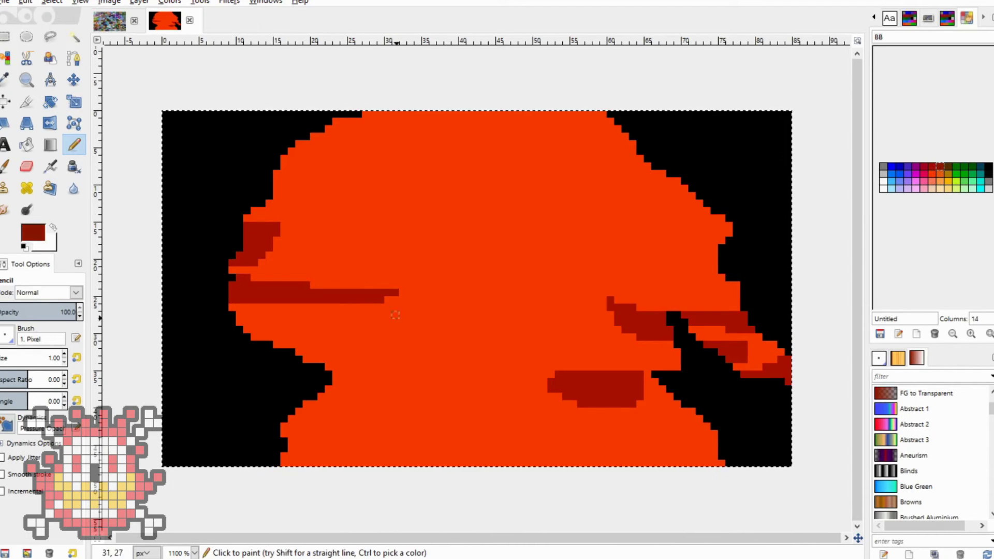
{"action": "left_click", "coordinate": [336, 352]}
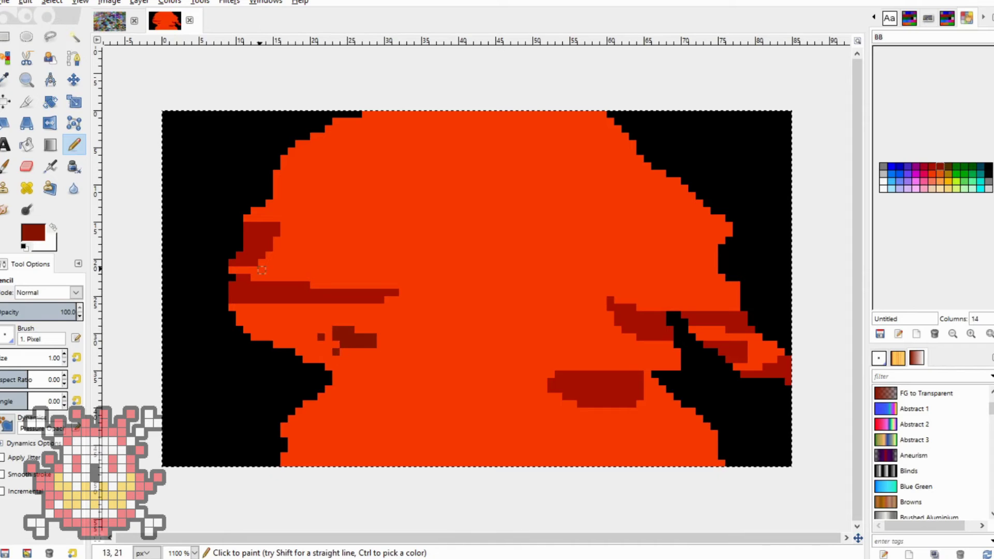
{"action": "left_click_drag", "start_coordinate": [261, 264], "coordinate": [299, 226]}
Outline and fill a large maroon panel in the silhouette's upper middle, and notch its edges with orange-red pixels.
{"action": "mouse_move", "coordinate": [403, 283]}
{"action": "left_mouse_down"}
{"action": "mouse_move", "coordinate": [380, 248]}
{"action": "mouse_move", "coordinate": [402, 114]}
{"action": "left_mouse_up"}
{"action": "mouse_move", "coordinate": [566, 195]}
{"action": "left_mouse_down"}
{"action": "mouse_move", "coordinate": [573, 217]}
{"action": "mouse_move", "coordinate": [455, 284]}
{"action": "mouse_move", "coordinate": [402, 285]}
{"action": "left_mouse_up"}
{"action": "key", "text": "shift+b"}
{"action": "left_click", "coordinate": [476, 207]}
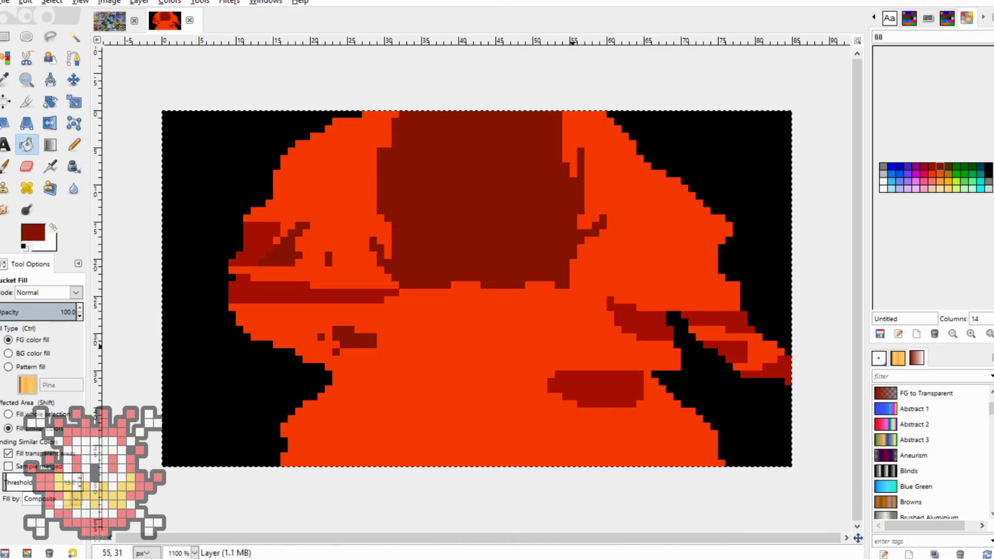
{"action": "key", "text": "n"}
{"action": "left_click", "coordinate": [388, 203], "text": "ctrl"}
{"action": "left_click_drag", "start_coordinate": [559, 173], "coordinate": [559, 180]}
{"action": "left_click", "coordinate": [542, 217], "text": "ctrl"}
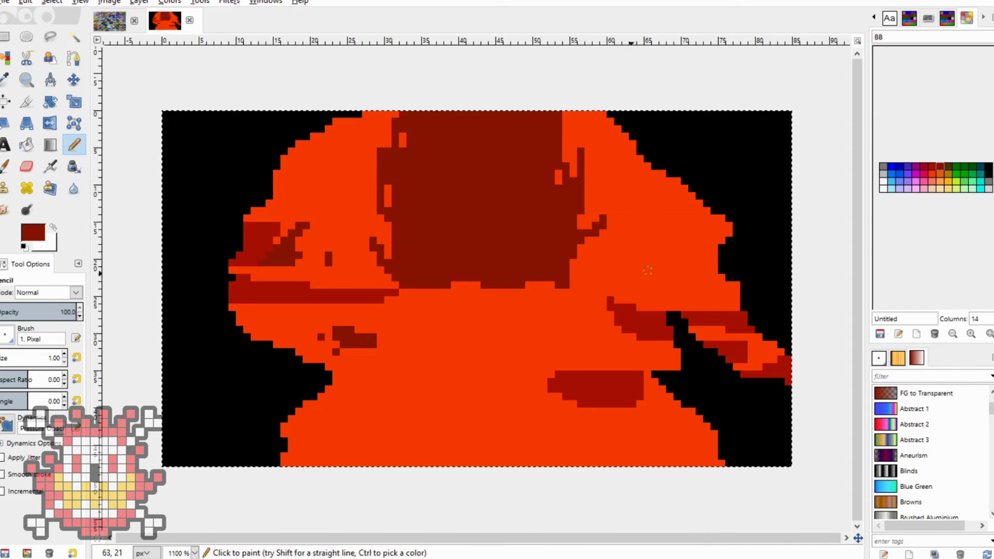
Draw maroon fold lines across the silhouette's middle and right side and under the lower-right dark red patch.
{"action": "left_click", "coordinate": [589, 272]}
{"action": "left_click", "coordinate": [601, 277], "text": "ctrl"}
{"action": "left_click", "coordinate": [590, 272], "text": "ctrl"}
{"action": "left_click_drag", "start_coordinate": [625, 285], "coordinate": [636, 285]}
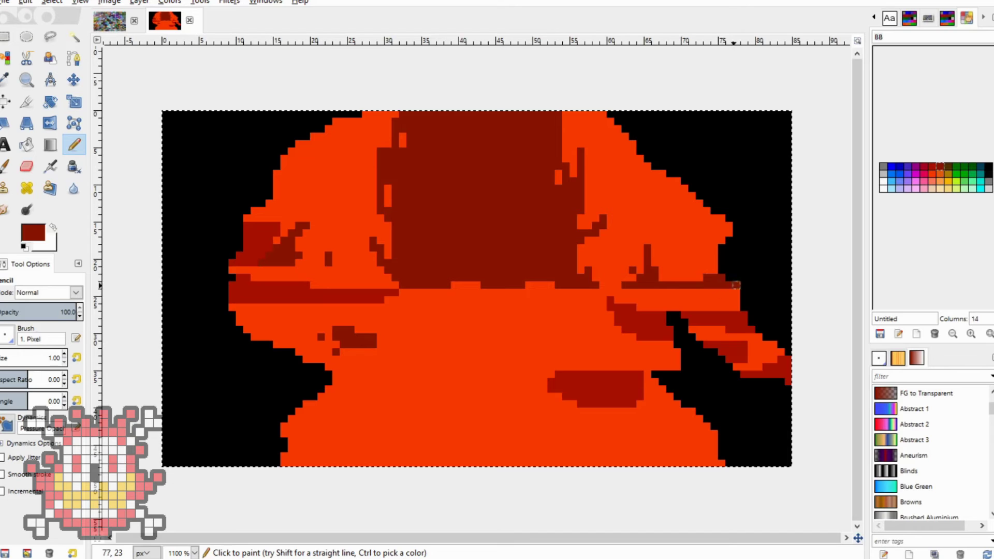
{"action": "left_click_drag", "start_coordinate": [418, 300], "coordinate": [484, 301]}
{"action": "left_click_drag", "start_coordinate": [595, 315], "coordinate": [505, 299]}
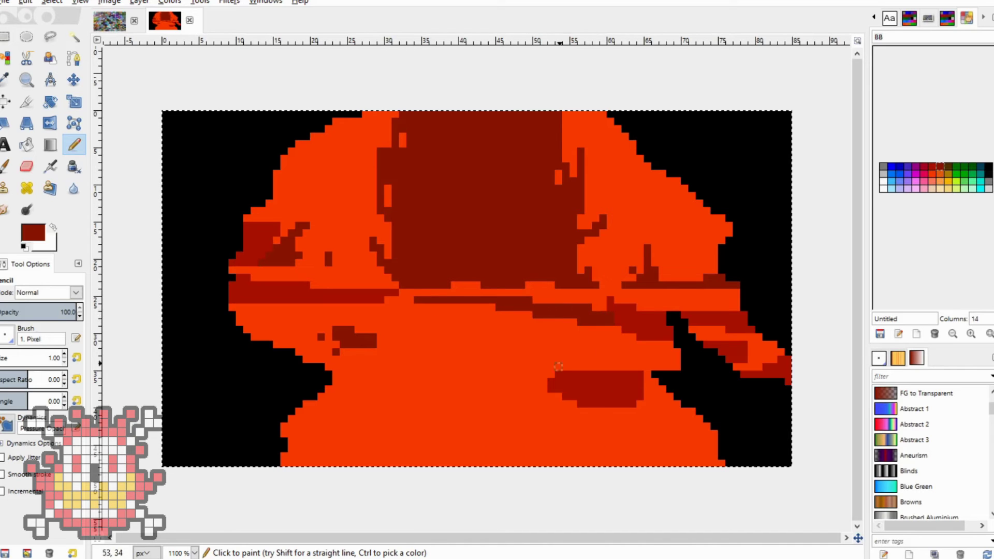
{"action": "left_click_drag", "start_coordinate": [617, 411], "coordinate": [673, 411]}
Extend the lower-right dark red patch towards the edge and cover the silhouette's bottom band in maroon.
{"action": "left_click", "coordinate": [664, 394], "text": "ctrl"}
{"action": "left_click", "coordinate": [637, 383], "text": "ctrl"}
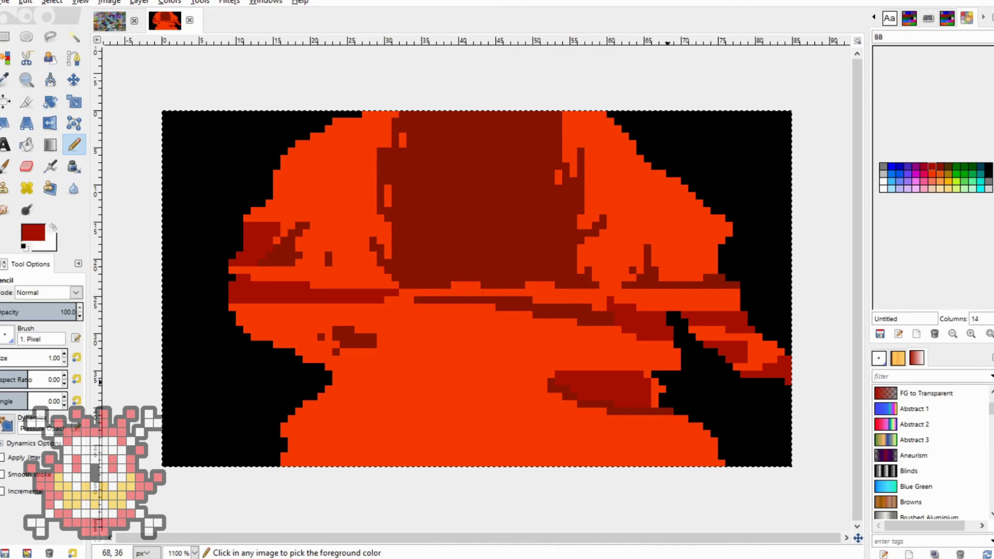
{"action": "left_click_drag", "start_coordinate": [649, 380], "coordinate": [647, 382]}
{"action": "mouse_move", "coordinate": [310, 396]}
{"action": "left_mouse_down"}
{"action": "mouse_move", "coordinate": [435, 423]}
{"action": "mouse_move", "coordinate": [653, 419]}
{"action": "mouse_move", "coordinate": [290, 440]}
{"action": "left_mouse_up"}
Dot black pixels inside the small maroon patch on the left and in a row across the silhouette's lower middle.
{"action": "key", "text": "d"}
{"action": "left_click", "coordinate": [347, 344]}
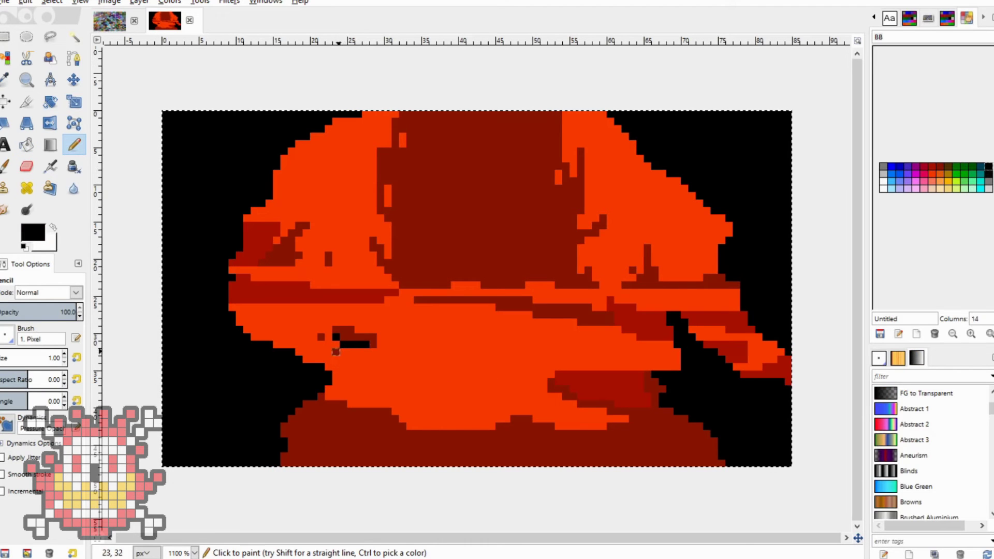
{"action": "left_click", "coordinate": [544, 397]}
{"action": "left_click", "coordinate": [558, 403]}
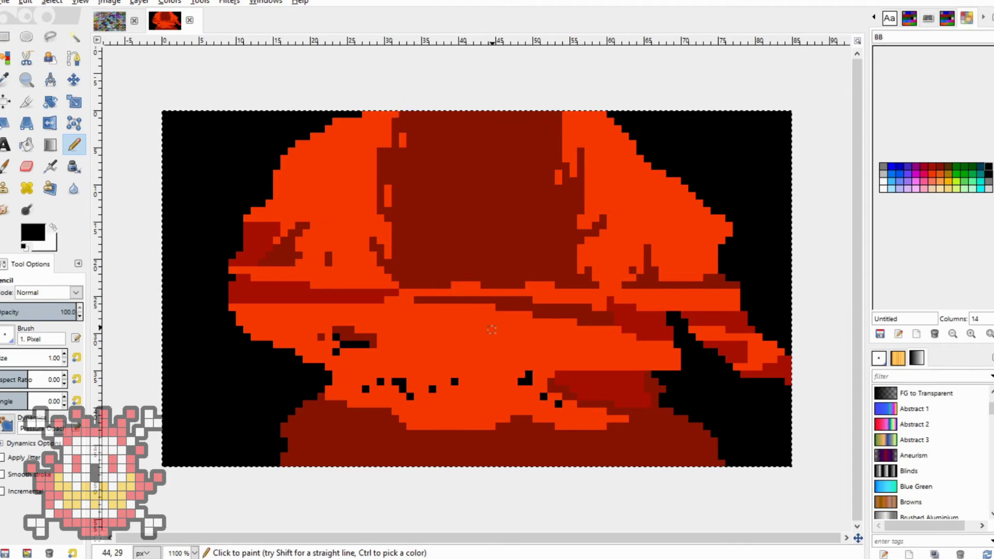
Add dark red shading along the silhouette's left fold, right-hand band and lower-left edge.
{"action": "left_click", "coordinate": [269, 262], "text": "ctrl"}
{"action": "left_click", "coordinate": [320, 269]}
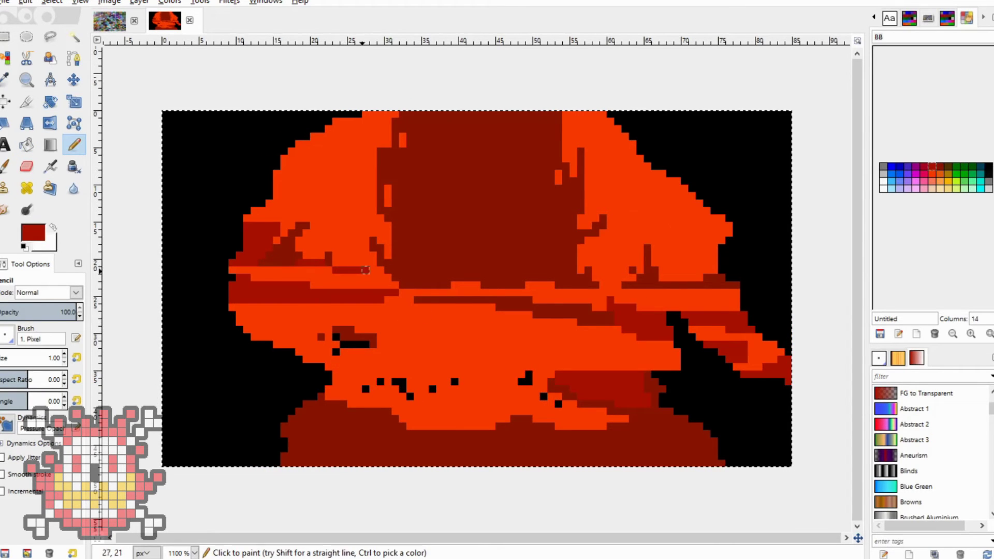
{"action": "left_click_drag", "start_coordinate": [662, 294], "coordinate": [601, 285]}
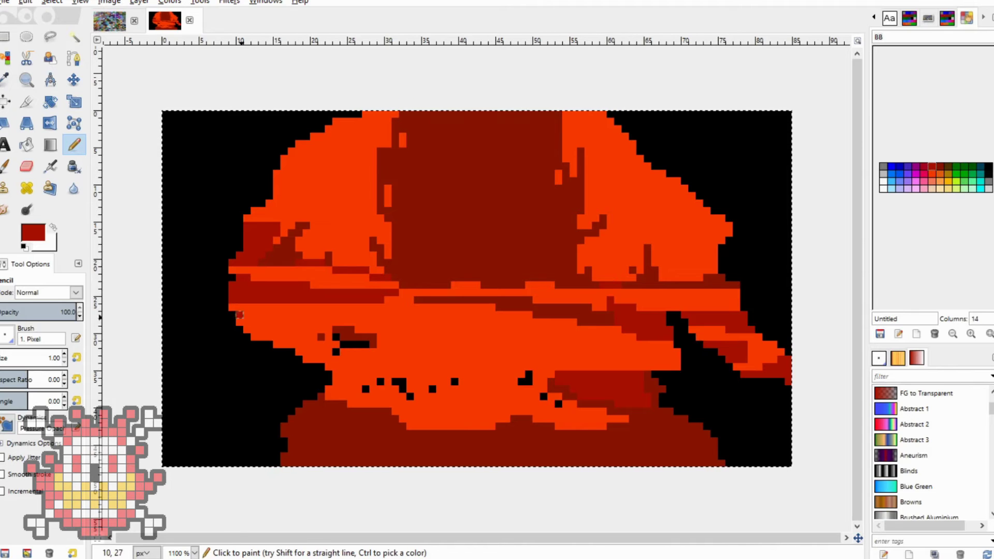
{"action": "mouse_move", "coordinate": [239, 317]}
{"action": "left_mouse_down"}
{"action": "mouse_move", "coordinate": [261, 337]}
{"action": "mouse_move", "coordinate": [306, 359]}
{"action": "left_mouse_up"}
{"action": "scroll", "coordinate": [676, 366], "scroll_direction": "down", "scroll_amount": 3}
{"action": "scroll", "coordinate": [536, 248], "scroll_direction": "up", "scroll_amount": 3}
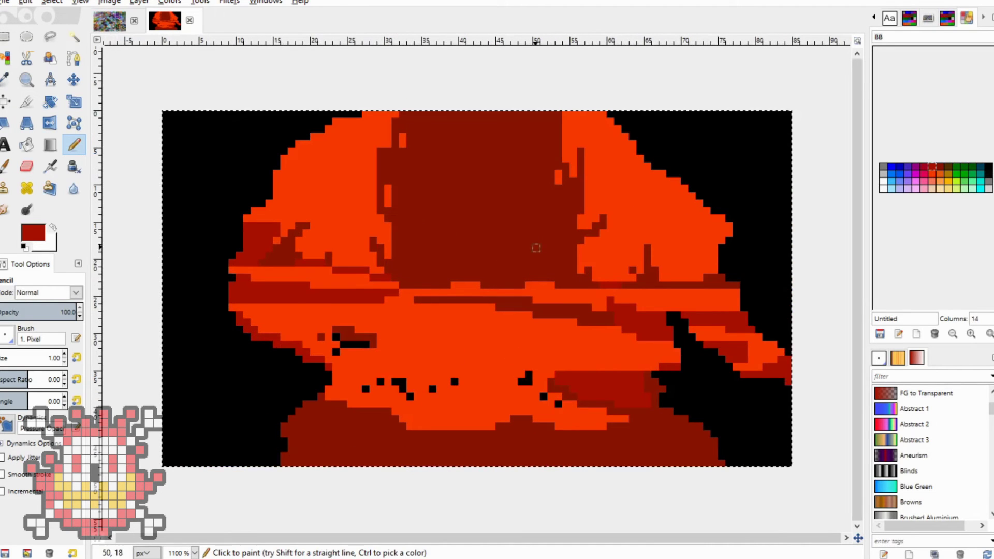
Add dark red flecks to the maroon panel and two short dark red lines to the orange-red area below it.
{"action": "left_click", "coordinate": [573, 218]}
{"action": "left_click_drag", "start_coordinate": [540, 345], "coordinate": [569, 345]}
{"action": "scroll", "coordinate": [569, 345], "scroll_direction": "down", "scroll_amount": 3}
{"action": "scroll", "coordinate": [610, 409], "scroll_direction": "up", "scroll_amount": 3}
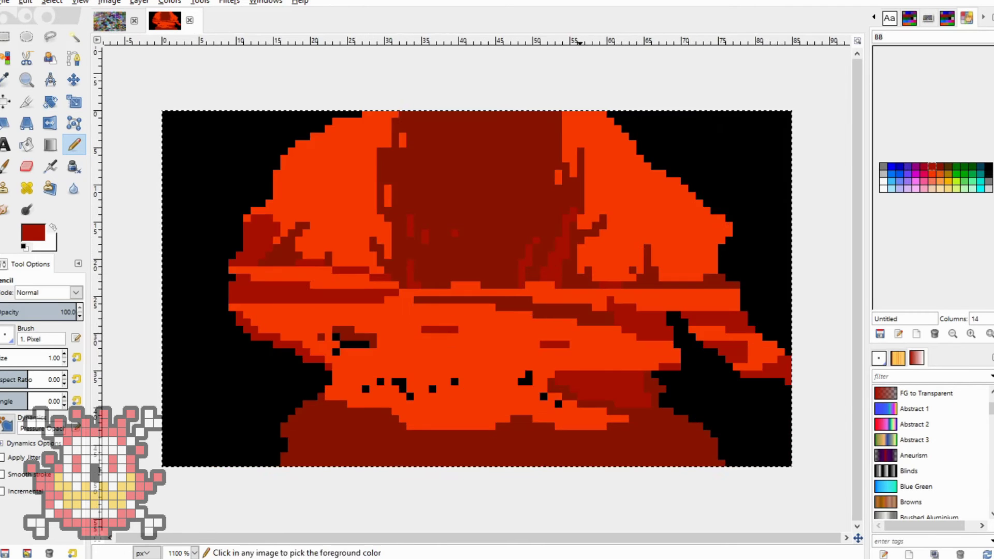
{"action": "left_click_drag", "start_coordinate": [421, 330], "coordinate": [457, 331]}
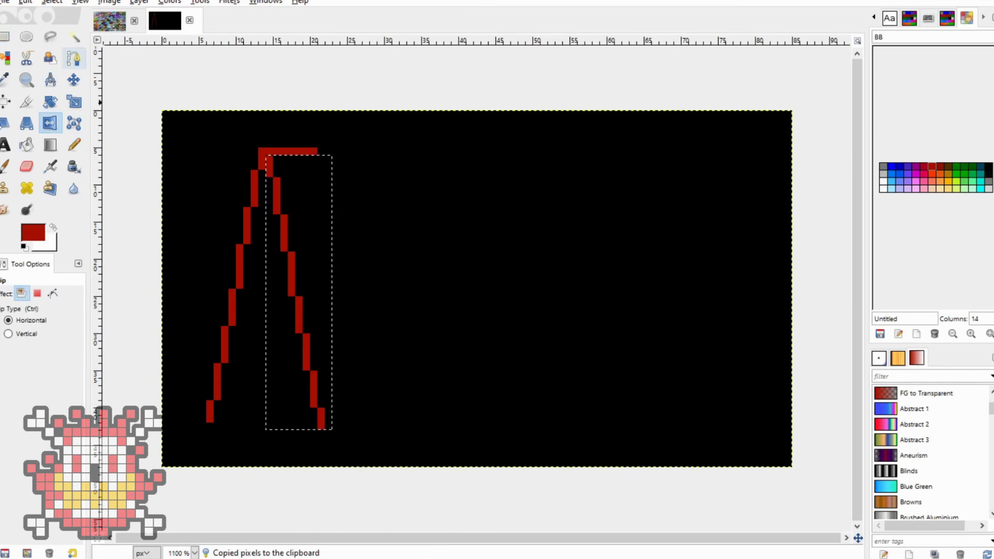
Move the mirrored diagonal into place as the letter A's right side, and draw its feet and inner edges.
{"action": "left_click_drag", "start_coordinate": [299, 290], "coordinate": [344, 290]}
{"action": "key", "text": "n"}
{"action": "left_click", "coordinate": [210, 418]}
{"action": "left_click", "coordinate": [247, 419], "text": "shift"}
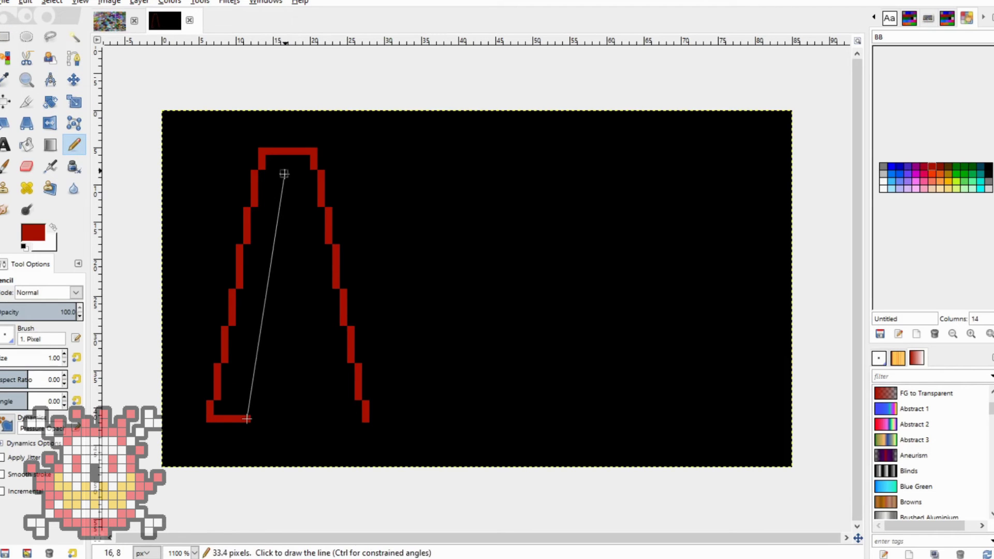
{"action": "left_click", "coordinate": [283, 210], "text": "shift"}
{"action": "left_click", "coordinate": [321, 419], "text": "shift"}
{"action": "left_click", "coordinate": [365, 418], "text": "shift"}
Draw a horizontal line inside the letter A and widen the letter by shifting its right part one pixel outward.
{"action": "left_click", "coordinate": [299, 283]}
{"action": "left_click", "coordinate": [334, 283], "text": "shift"}
{"action": "key", "text": "r"}
{"action": "left_click_drag", "start_coordinate": [244, 149], "coordinate": [367, 422]}
{"action": "key", "text": "ctrl+alt+Right"}
Shape the letter A's inner openings, draw the line dividing it in two, and fill the lower half dark red.
{"action": "key", "text": "n"}
{"action": "key", "text": "x"}
{"action": "key", "text": "x"}
{"action": "left_click", "coordinate": [277, 348]}
{"action": "left_click", "coordinate": [314, 352], "text": "shift"}
{"action": "key", "text": "x"}
{"action": "left_click_drag", "start_coordinate": [268, 318], "coordinate": [313, 347]}
{"action": "key", "text": "x"}
{"action": "mouse_move", "coordinate": [277, 300]}
{"action": "left_mouse_down"}
{"action": "mouse_move", "coordinate": [314, 299]}
{"action": "mouse_move", "coordinate": [299, 247]}
{"action": "mouse_move", "coordinate": [350, 293]}
{"action": "left_mouse_up"}
{"action": "key", "text": "shift+b"}
{"action": "left_click", "coordinate": [280, 332]}
Fill the upper half of the letter A with light lavender.
{"action": "left_click", "coordinate": [893, 181]}
{"action": "left_click", "coordinate": [900, 188]}
{"action": "left_click", "coordinate": [290, 182]}
Draw the letter W's left diagonal, left foot and central inner peak in dark red beside the A.
{"action": "key", "text": "n"}
{"action": "left_click", "coordinate": [933, 166]}
{"action": "left_click", "coordinate": [358, 150]}
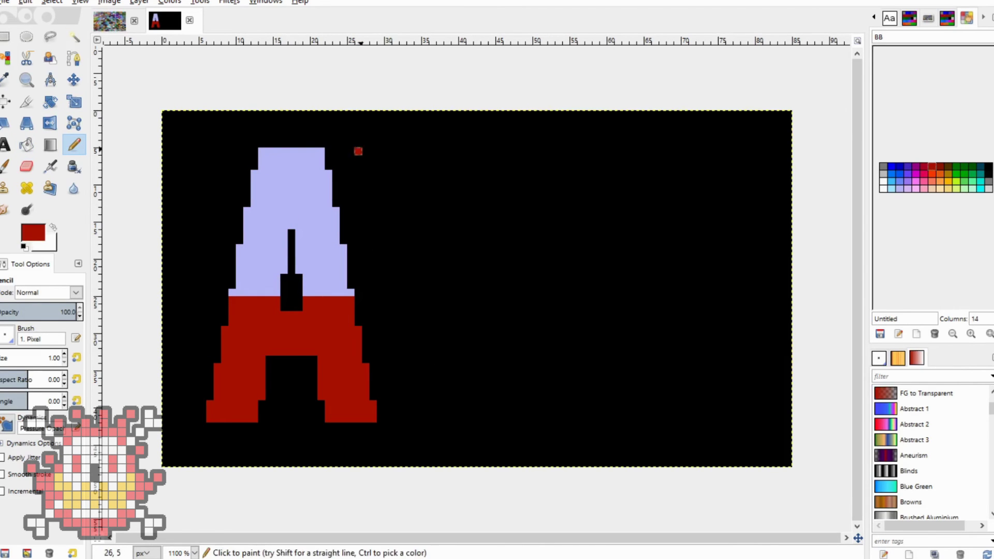
{"action": "left_click", "coordinate": [408, 417], "text": "shift"}
{"action": "left_click", "coordinate": [447, 418], "text": "shift"}
{"action": "left_click", "coordinate": [469, 276], "text": "shift"}
{"action": "left_click", "coordinate": [492, 420], "text": "shift"}
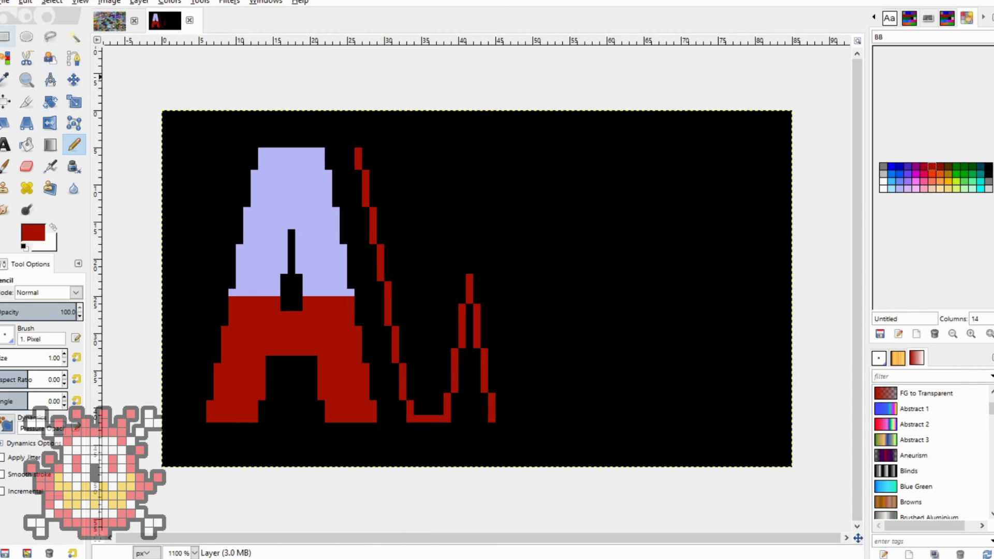
Copy the W's left part, mirror it and anchor it as the right diagonal and foot, removing stray pixels.
{"action": "key", "text": "r"}
{"action": "left_click_drag", "start_coordinate": [356, 147], "coordinate": [473, 418]}
{"action": "key", "text": "ctrl+c"}
{"action": "key", "text": "ctrl+v"}
{"action": "left_click_drag", "start_coordinate": [415, 285], "coordinate": [536, 285]}
{"action": "key", "text": "ctrl+h"}
{"action": "key", "text": "n"}
{"action": "key", "text": "d"}
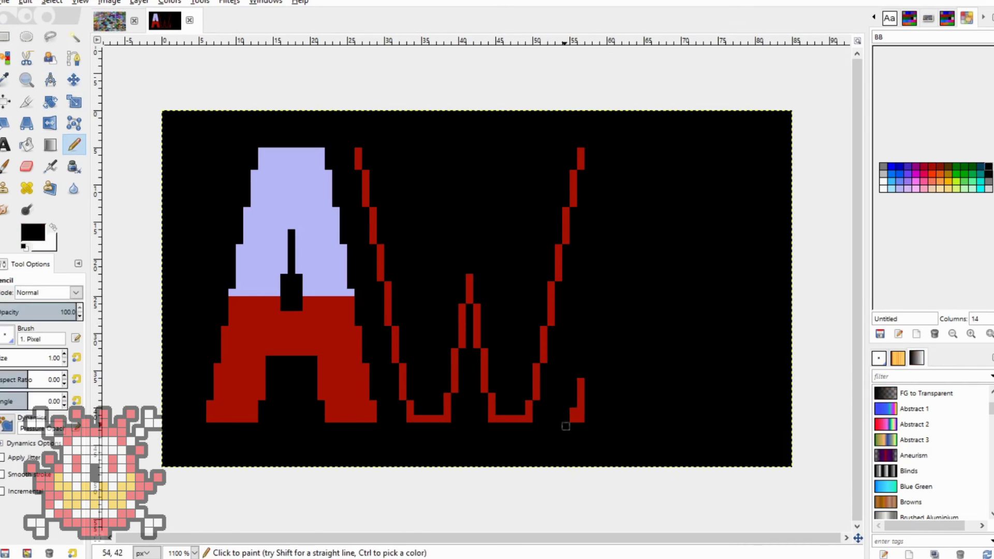
{"action": "key", "text": "ctrl+z"}
Draw the W's top-left cap and left inner V in dark red.
{"action": "left_click", "coordinate": [933, 166]}
{"action": "left_click", "coordinate": [358, 151]}
{"action": "left_click", "coordinate": [403, 151], "text": "shift"}
{"action": "left_click", "coordinate": [425, 309], "text": "shift"}
{"action": "left_click", "coordinate": [448, 151], "text": "shift"}
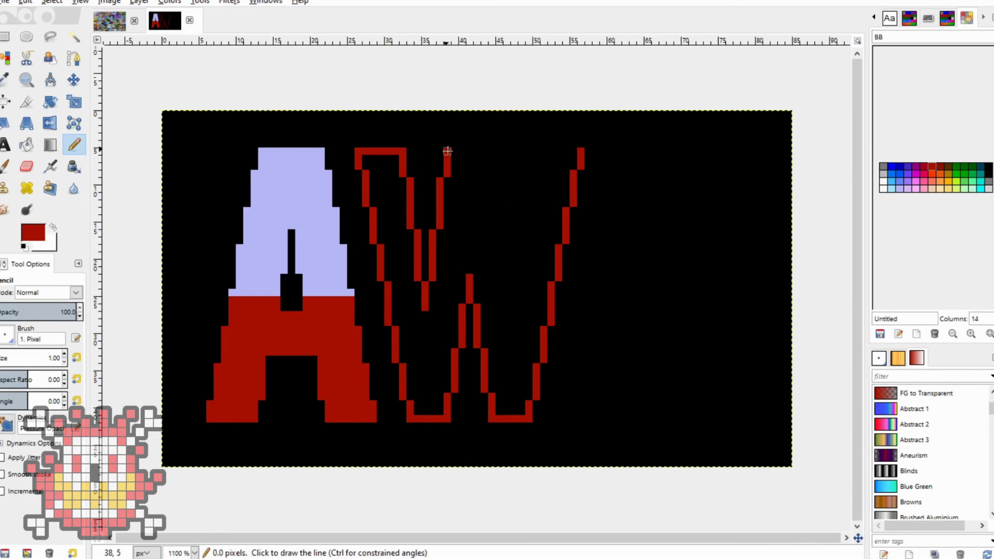
Copy the W's top-left cap and inner V, flip the copy horizontally and anchor it as the right half.
{"action": "key", "text": "r"}
{"action": "left_click_drag", "start_coordinate": [355, 149], "coordinate": [473, 310]}
{"action": "key", "text": "ctrl+c"}
{"action": "key", "text": "ctrl+v"}
{"action": "key", "text": "shift+f"}
{"action": "left_click", "coordinate": [497, 218]}
{"action": "key", "text": "m"}
{"action": "left_click_drag", "start_coordinate": [497, 218], "coordinate": [520, 218]}
{"action": "key", "text": "ctrl+h"}
{"action": "key", "text": "n"}
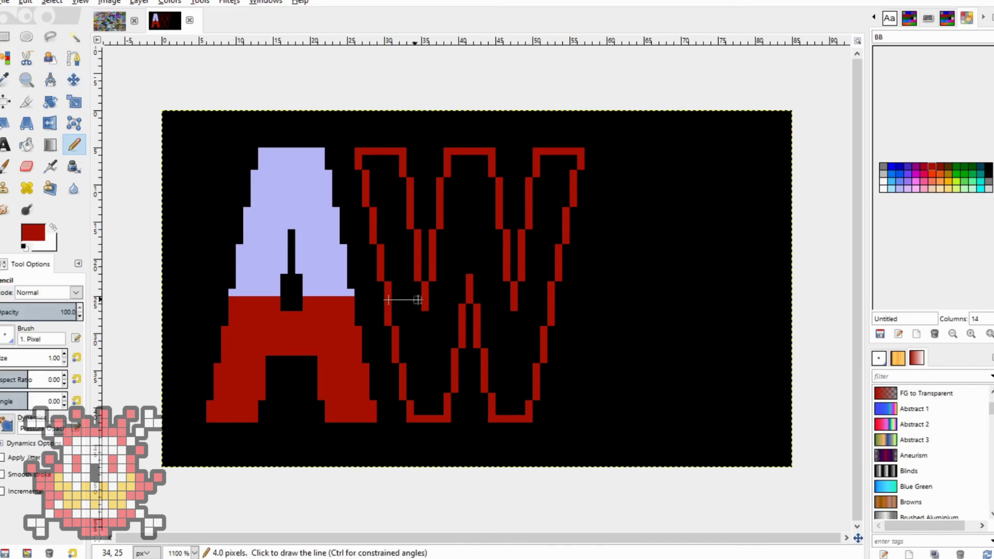
Draw a dark red dividing line across the W at mid-height and fill its lower half with dark red.
{"action": "left_click", "coordinate": [551, 299], "text": "shift"}
{"action": "key", "text": "shift+b"}
{"action": "left_click", "coordinate": [425, 362]}
{"action": "left_click", "coordinate": [513, 362]}
Fill the W's upper half and its upper outlines with lavender.
{"action": "left_click", "coordinate": [899, 188]}
{"action": "left_click", "coordinate": [469, 218]}
{"action": "left_click", "coordinate": [466, 155]}
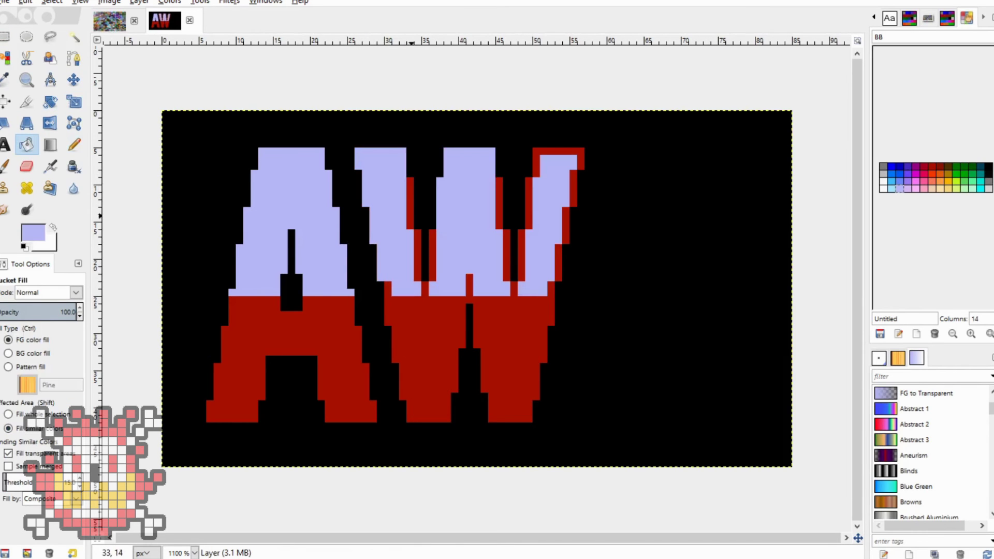
{"action": "left_click", "coordinate": [381, 218]}
{"action": "left_click", "coordinate": [415, 233]}
{"action": "left_click", "coordinate": [549, 156]}
Recolour the stray red pixel on the W's left stroke lavender and extend its central gap in black.
{"action": "key", "text": "n"}
{"action": "left_click", "coordinate": [389, 289]}
{"action": "left_click", "coordinate": [469, 316], "text": "ctrl"}
{"action": "left_click_drag", "start_coordinate": [469, 275], "coordinate": [469, 301]}
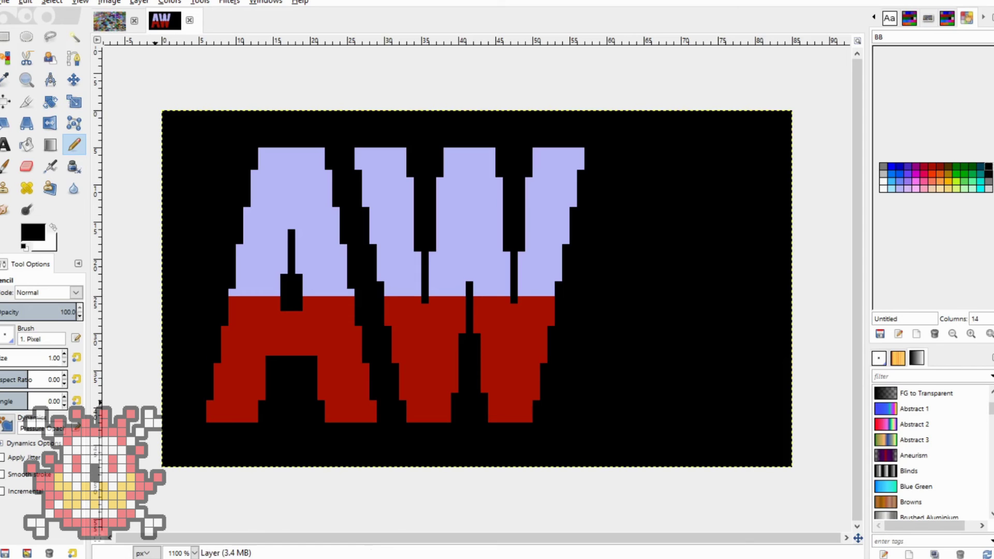
Draw a tall lavender rectangle right of the W as the outer outline of the letter E.
{"action": "left_click", "coordinate": [569, 160], "text": "ctrl"}
{"action": "left_click", "coordinate": [610, 151]}
{"action": "left_click", "coordinate": [610, 419], "text": "shift"}
{"action": "left_click", "coordinate": [729, 418], "text": "shift"}
{"action": "left_click", "coordinate": [729, 151], "text": "shift"}
{"action": "left_click", "coordinate": [610, 151], "text": "shift"}
Draw the E's inner edges in lavender to outline its stem, upper arm, middle arm and bottom arm.
{"action": "left_click", "coordinate": [729, 292]}
{"action": "left_click", "coordinate": [655, 293], "text": "shift"}
{"action": "left_click", "coordinate": [655, 382], "text": "shift"}
{"action": "left_click", "coordinate": [730, 381], "text": "shift"}
{"action": "left_click", "coordinate": [655, 255]}
{"action": "left_click", "coordinate": [655, 189], "text": "shift"}
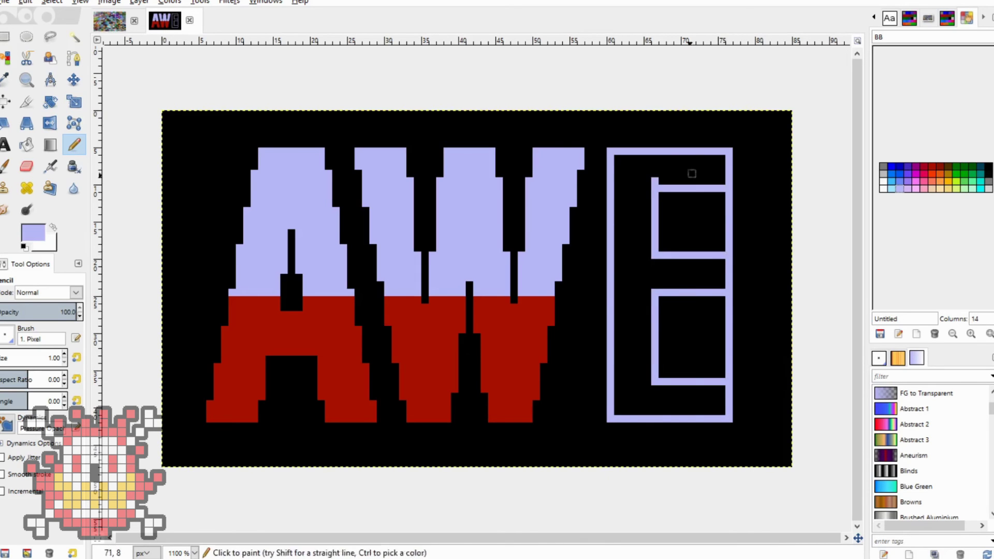
Erase the E's right edge between the top and bottom arms in black and close off a shorter middle arm in lavender.
{"action": "left_click", "coordinate": [693, 169], "text": "ctrl"}
{"action": "left_click", "coordinate": [729, 192]}
{"action": "left_click", "coordinate": [729, 378], "text": "shift"}
{"action": "left_click", "coordinate": [699, 255], "text": "ctrl"}
{"action": "left_click", "coordinate": [699, 293], "text": "shift"}
Fill the E's upper half with lavender and its lower half with red.
{"action": "left_click", "coordinate": [632, 171]}
{"action": "key", "text": "shift+b"}
{"action": "left_click", "coordinate": [612, 346]}
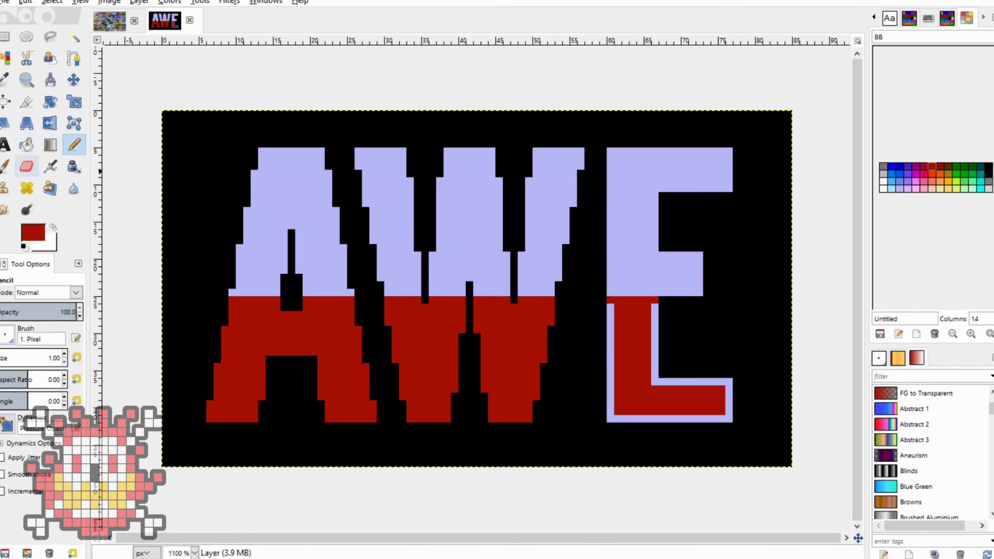
Add orange-red flame streaks and small red accents to the darker red lower stem of the E.
{"action": "key", "text": "n"}
{"action": "left_click_drag", "start_coordinate": [655, 352], "coordinate": [624, 422]}
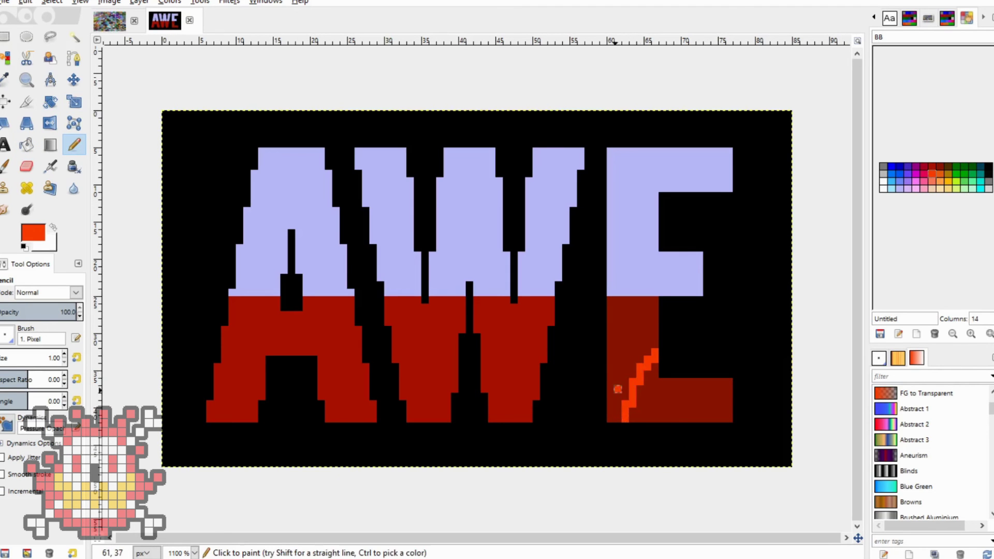
{"action": "left_click_drag", "start_coordinate": [626, 326], "coordinate": [616, 391]}
{"action": "left_click", "coordinate": [640, 321], "text": "ctrl"}
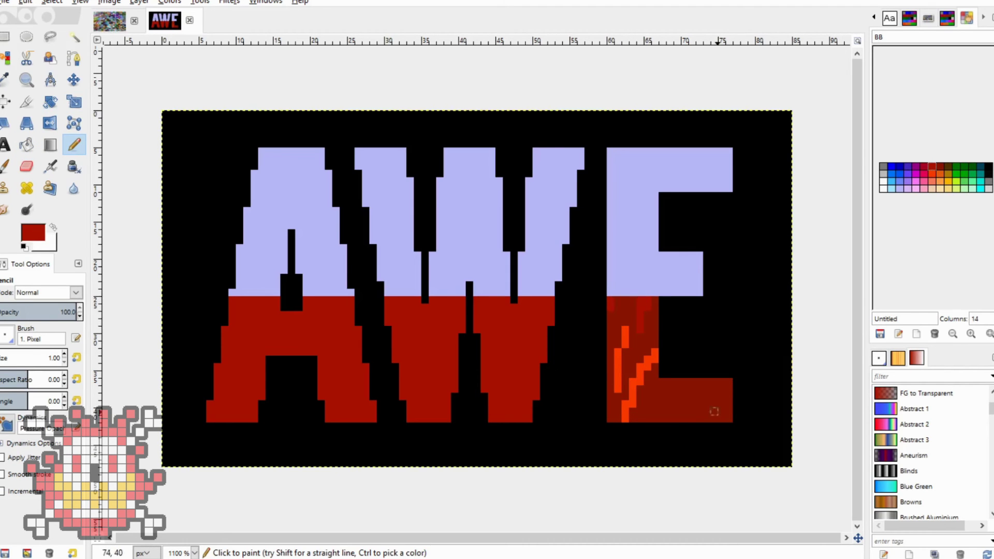
Paint an orange-red glow in the W's lower centre and shade its sides with darker red and mid-red patches.
{"action": "left_click", "coordinate": [622, 364], "text": "ctrl"}
{"action": "mouse_move", "coordinate": [435, 385]}
{"action": "left_mouse_down"}
{"action": "mouse_move", "coordinate": [440, 337]}
{"action": "mouse_move", "coordinate": [463, 337]}
{"action": "left_mouse_up"}
{"action": "mouse_move", "coordinate": [536, 299]}
{"action": "left_mouse_down"}
{"action": "mouse_move", "coordinate": [518, 348]}
{"action": "mouse_move", "coordinate": [514, 412]}
{"action": "mouse_move", "coordinate": [518, 311]}
{"action": "left_mouse_up"}
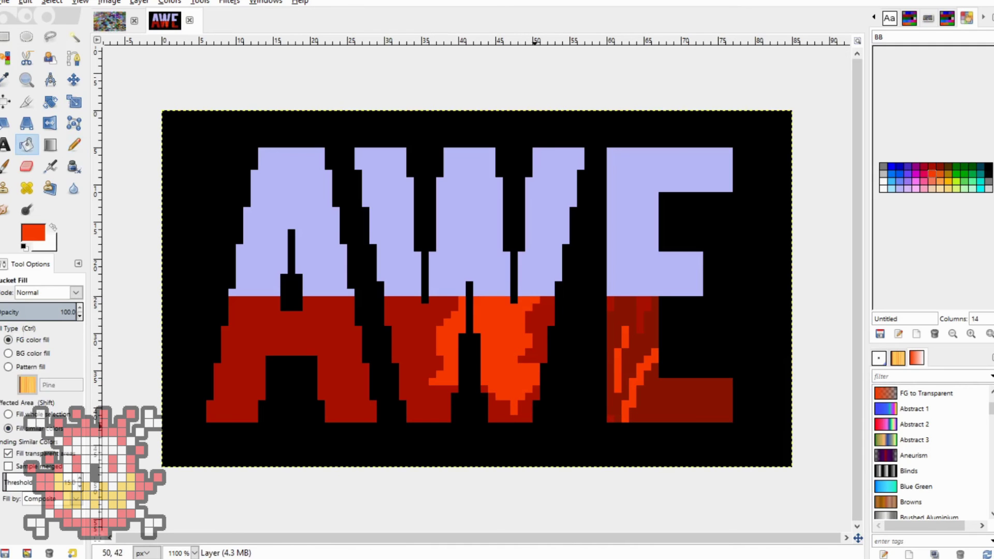
{"action": "left_click", "coordinate": [611, 307], "text": "ctrl"}
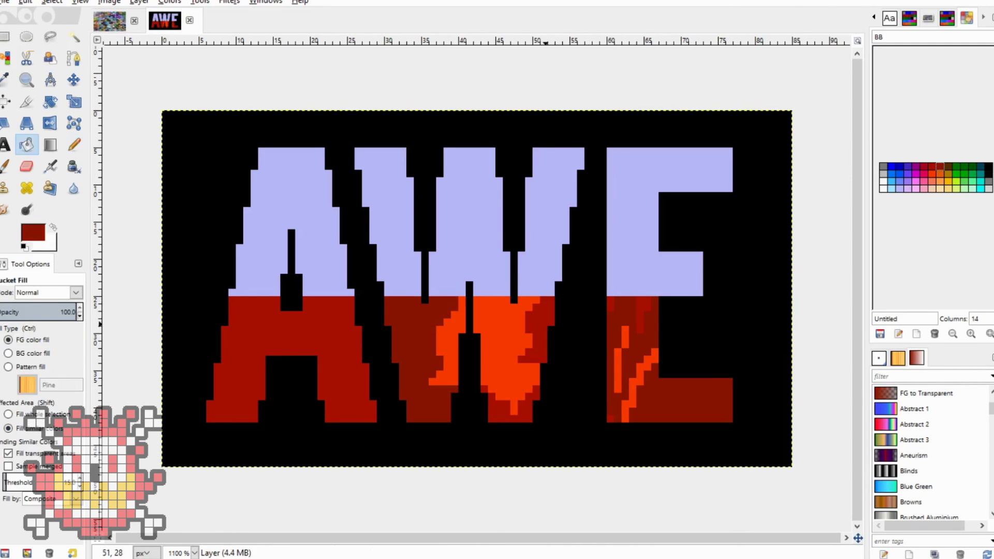
{"action": "left_click_drag", "start_coordinate": [439, 359], "coordinate": [424, 390]}
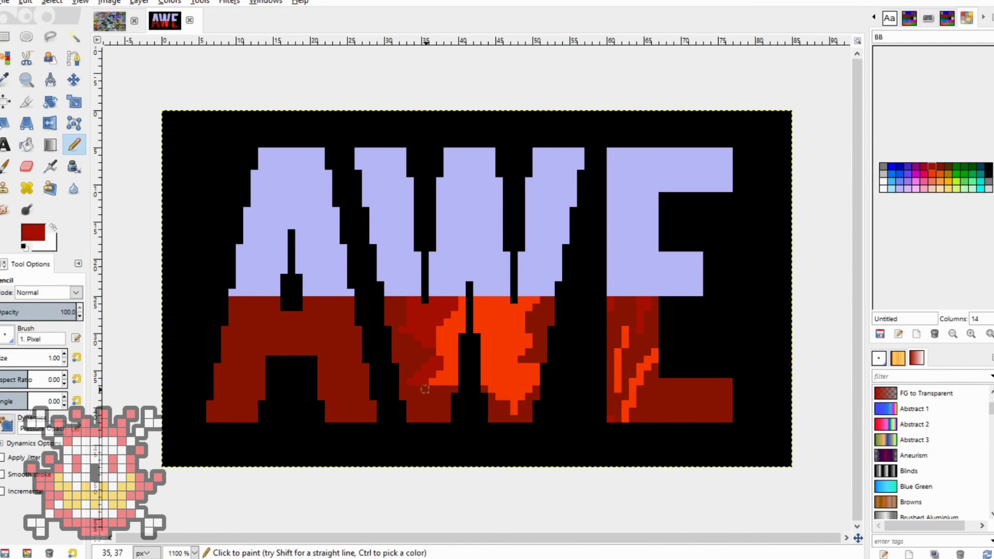
Shade the A's right foot with a red patch and draw a small black silhouette on its lower right half.
{"action": "left_click_drag", "start_coordinate": [372, 419], "coordinate": [343, 363]}
{"action": "left_click", "coordinate": [299, 412], "text": "ctrl"}
{"action": "left_click_drag", "start_coordinate": [343, 307], "coordinate": [352, 337]}
{"action": "left_click", "coordinate": [348, 363], "text": "ctrl"}
{"action": "left_click", "coordinate": [346, 337], "text": "ctrl"}
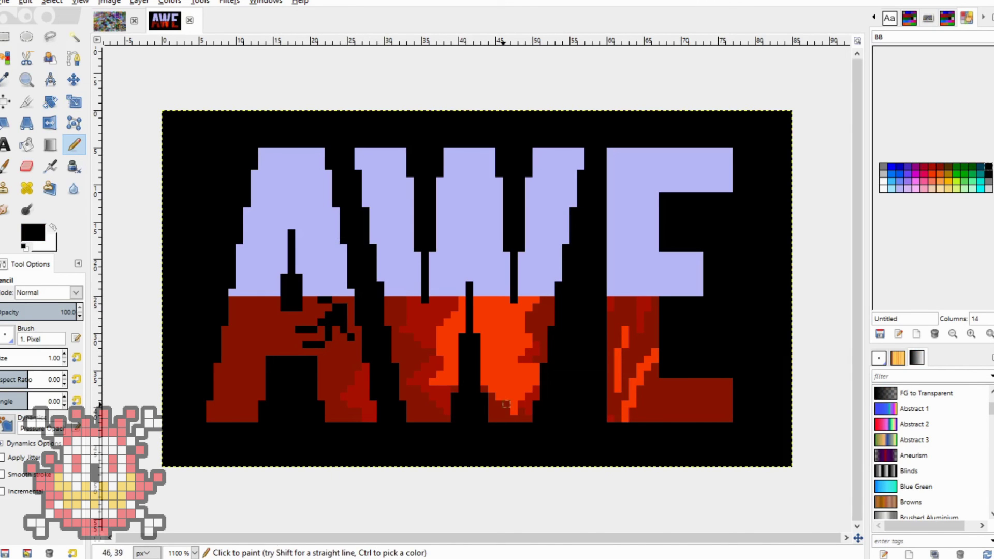
Recolour the letters' upper halves gray and add light-gray patches to the A's upper half.
{"action": "left_click_drag", "start_coordinate": [32, 232], "coordinate": [581, 300]}
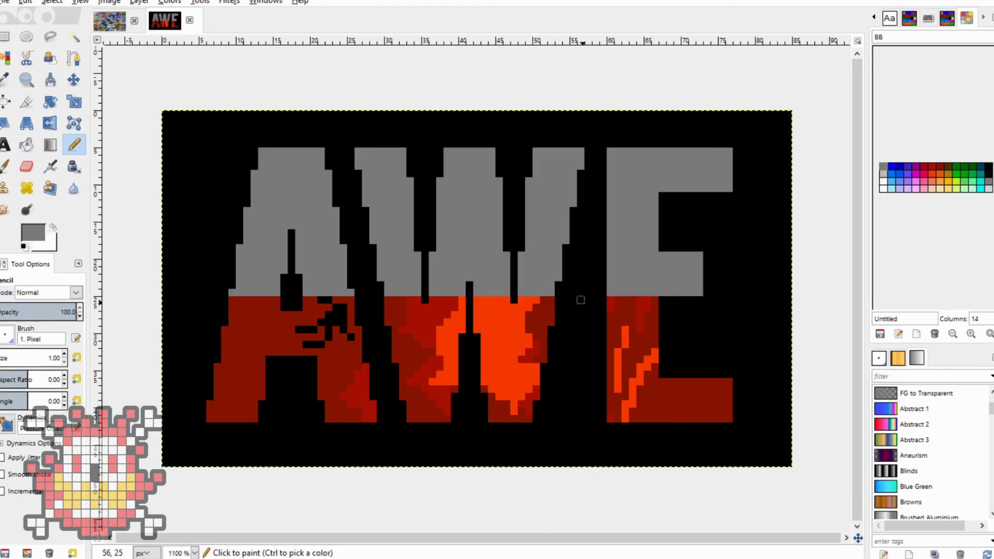
{"action": "left_click", "coordinate": [891, 173]}
{"action": "mouse_move", "coordinate": [277, 292]}
{"action": "left_mouse_down"}
{"action": "mouse_move", "coordinate": [284, 270]}
{"action": "mouse_move", "coordinate": [242, 256]}
{"action": "left_mouse_up"}
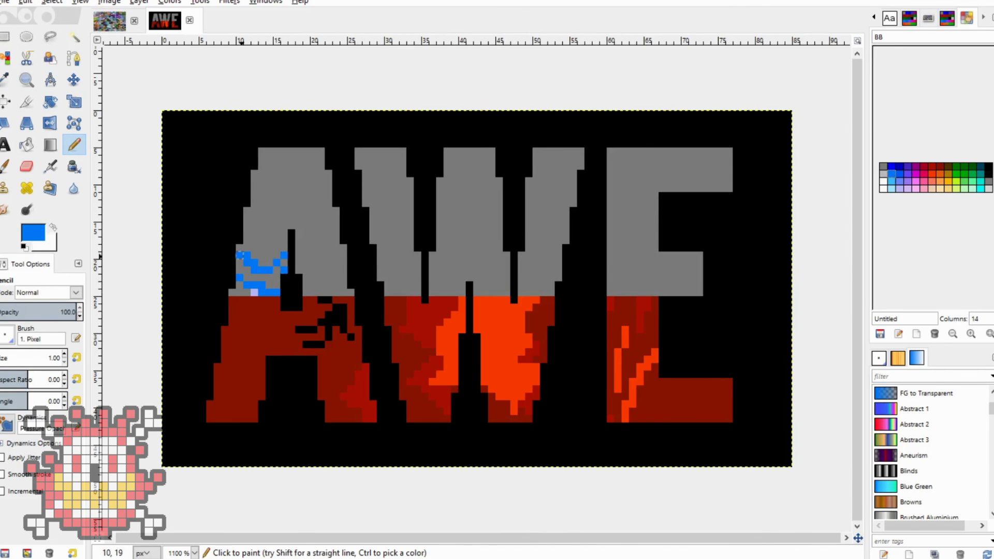
{"action": "left_click", "coordinate": [884, 174]}
{"action": "key", "text": "shift+b"}
{"action": "left_click", "coordinate": [277, 277]}
{"action": "key", "text": "n"}
{"action": "mouse_move", "coordinate": [269, 182]}
{"action": "left_mouse_down"}
{"action": "mouse_move", "coordinate": [284, 167]}
{"action": "mouse_move", "coordinate": [276, 180]}
{"action": "mouse_move", "coordinate": [299, 151]}
{"action": "mouse_move", "coordinate": [306, 173]}
{"action": "left_mouse_up"}
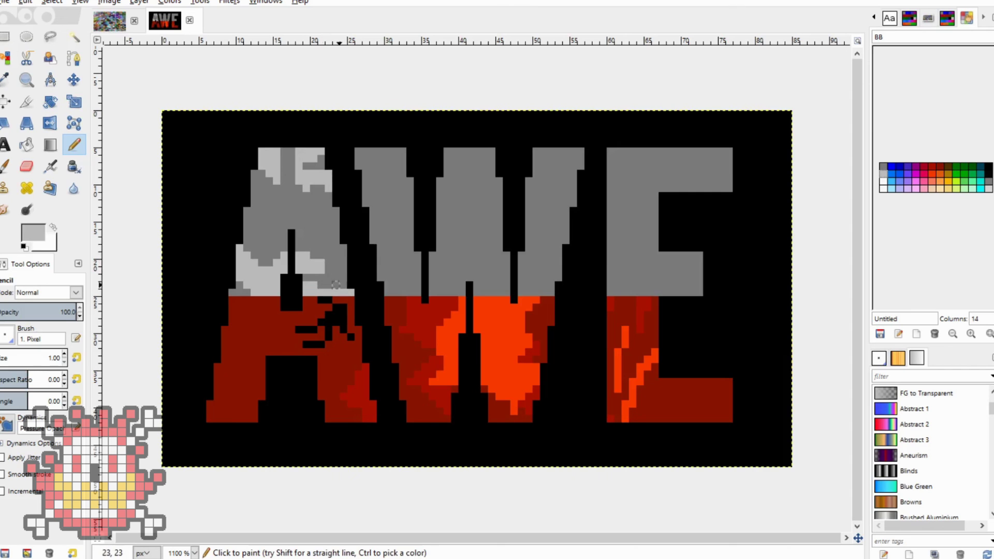
Shade the W's upper left stroke and centre with light-gray patches.
{"action": "mouse_move", "coordinate": [388, 233]}
{"action": "left_mouse_down"}
{"action": "mouse_move", "coordinate": [410, 248]}
{"action": "mouse_move", "coordinate": [382, 203]}
{"action": "mouse_move", "coordinate": [381, 173]}
{"action": "mouse_move", "coordinate": [402, 182]}
{"action": "mouse_move", "coordinate": [395, 196]}
{"action": "mouse_move", "coordinate": [409, 219]}
{"action": "mouse_move", "coordinate": [396, 285]}
{"action": "mouse_move", "coordinate": [388, 283]}
{"action": "mouse_move", "coordinate": [433, 292]}
{"action": "mouse_move", "coordinate": [440, 259]}
{"action": "left_mouse_up"}
{"action": "left_click_drag", "start_coordinate": [473, 295], "coordinate": [495, 290]}
{"action": "mouse_move", "coordinate": [437, 258]}
{"action": "left_mouse_down"}
{"action": "mouse_move", "coordinate": [467, 246]}
{"action": "mouse_move", "coordinate": [466, 155]}
{"action": "left_mouse_up"}
Draw a small black figure beside a white cross in the W's upper centre.
{"action": "key", "text": "d"}
{"action": "left_click_drag", "start_coordinate": [462, 246], "coordinate": [462, 261]}
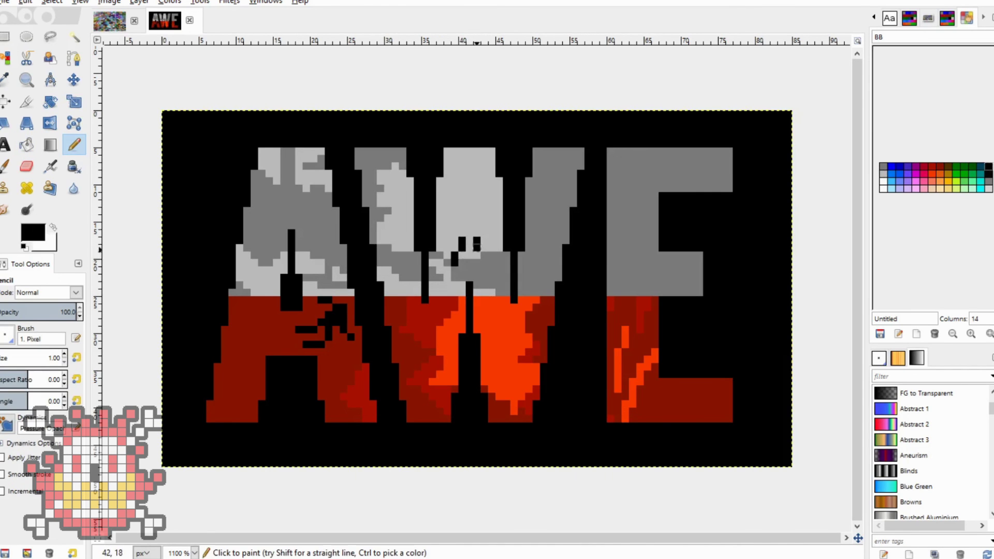
{"action": "key", "text": "x"}
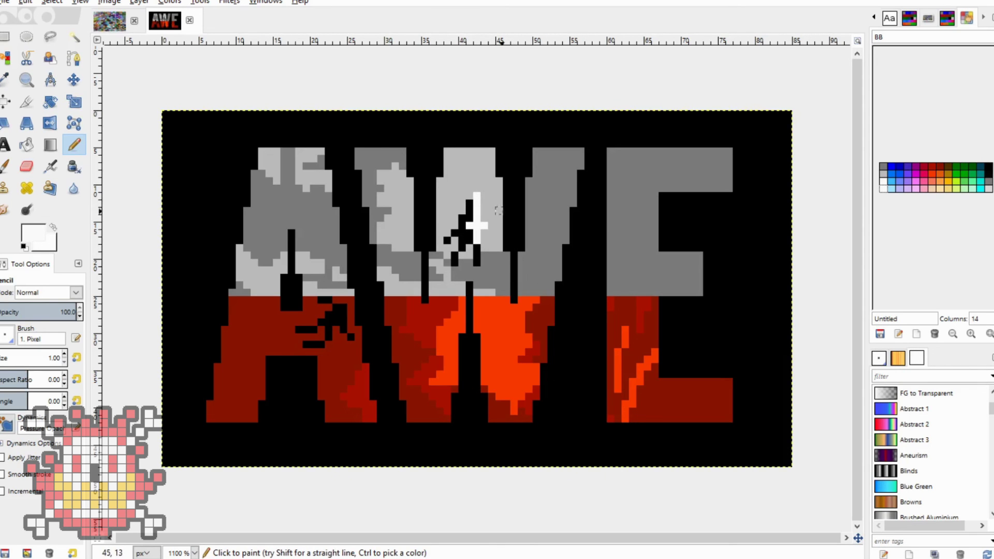
Add light-gray patches to the W's upper right stroke and the E's stem and upper arms.
{"action": "left_click", "coordinate": [492, 277], "text": "ctrl"}
{"action": "mouse_move", "coordinate": [494, 279]}
{"action": "left_mouse_down"}
{"action": "mouse_move", "coordinate": [534, 290]}
{"action": "mouse_move", "coordinate": [549, 269]}
{"action": "mouse_move", "coordinate": [558, 275]}
{"action": "left_mouse_up"}
{"action": "mouse_move", "coordinate": [531, 233]}
{"action": "left_mouse_down"}
{"action": "mouse_move", "coordinate": [529, 195]}
{"action": "mouse_move", "coordinate": [559, 158]}
{"action": "left_mouse_up"}
{"action": "mouse_move", "coordinate": [619, 228]}
{"action": "left_mouse_down"}
{"action": "mouse_move", "coordinate": [616, 179]}
{"action": "mouse_move", "coordinate": [634, 155]}
{"action": "mouse_move", "coordinate": [670, 181]}
{"action": "mouse_move", "coordinate": [691, 153]}
{"action": "left_mouse_up"}
{"action": "left_click", "coordinate": [700, 211], "text": "ctrl"}
{"action": "left_click", "coordinate": [611, 291], "text": "ctrl"}
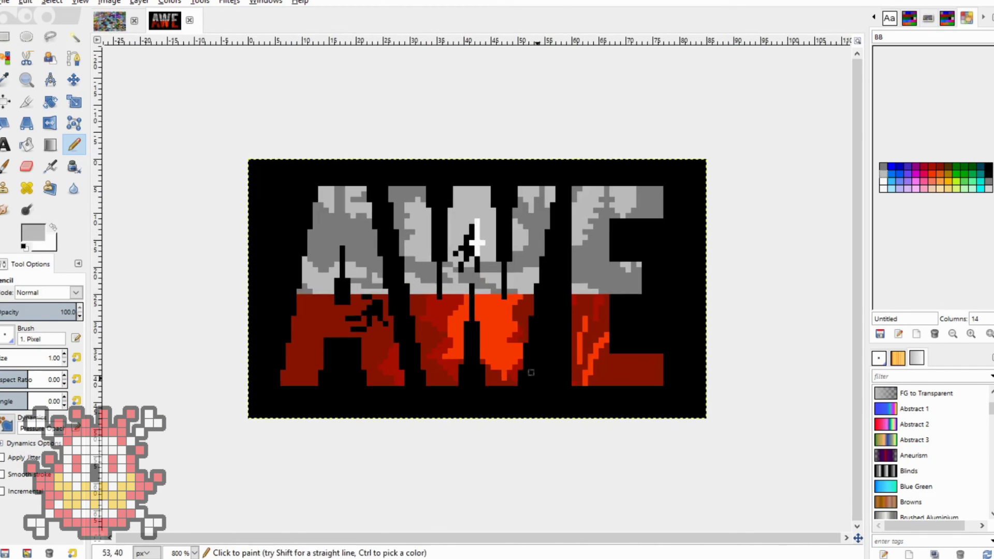
Nudge the lettering one pixel to the right and fill the exposed edge with black.
{"action": "left_click", "coordinate": [74, 79]}
{"action": "key", "text": "Right"}
{"action": "left_click", "coordinate": [26, 144]}
{"action": "key", "text": "d"}
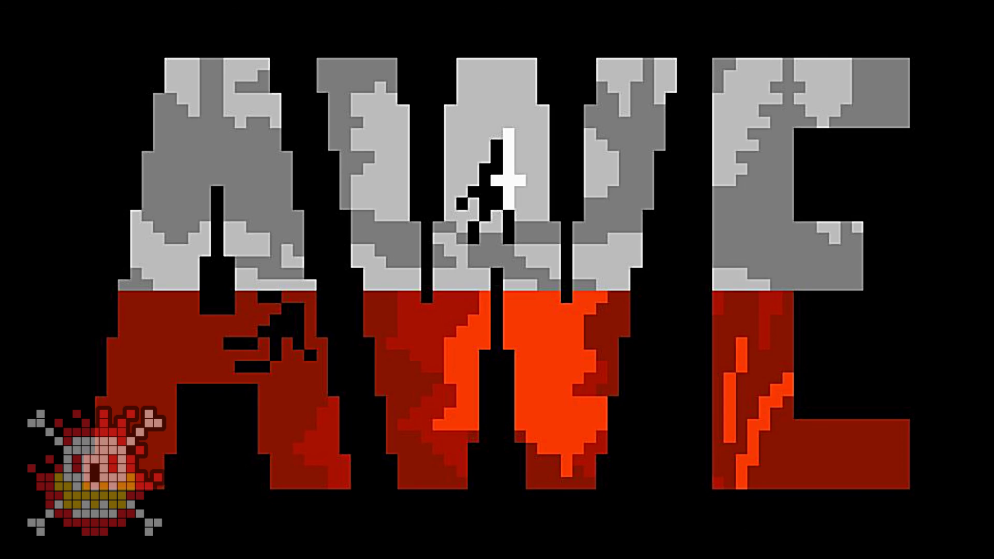